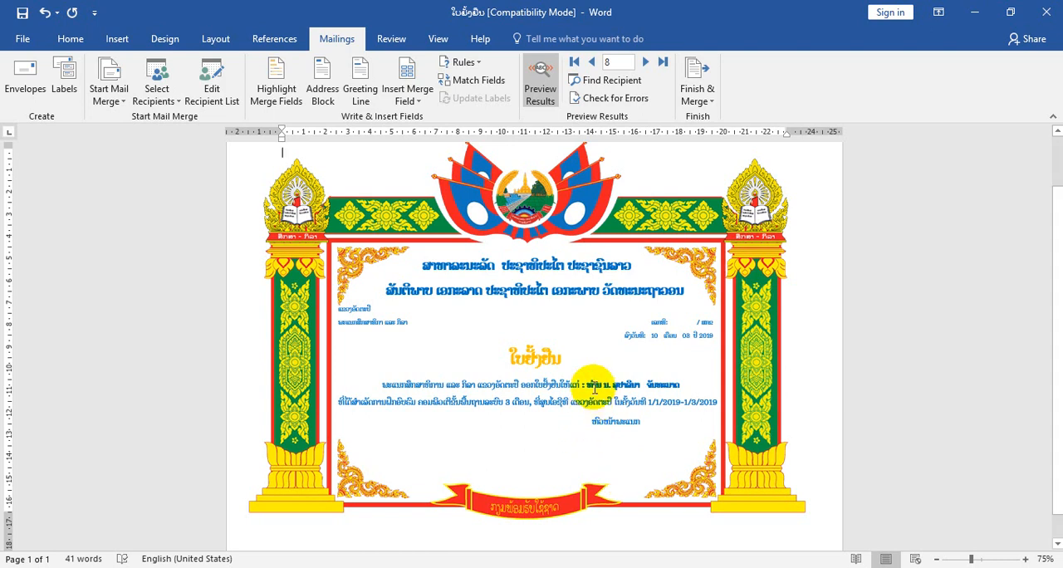
- Zoom in on the certificate's recipient line and page the mail merge preview back through the records to record 1
drag(589, 384, 680, 384)
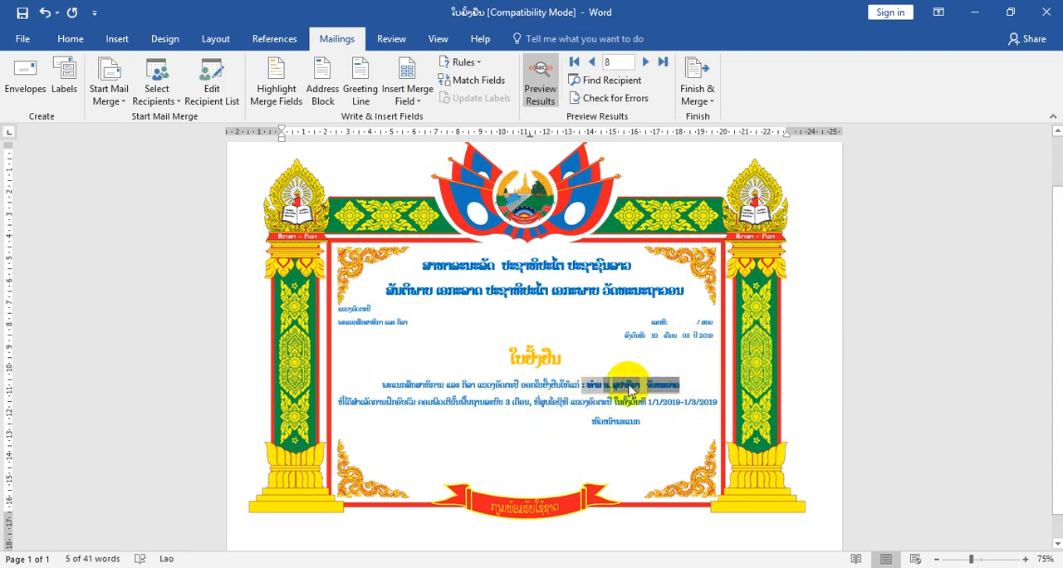
click(987, 558)
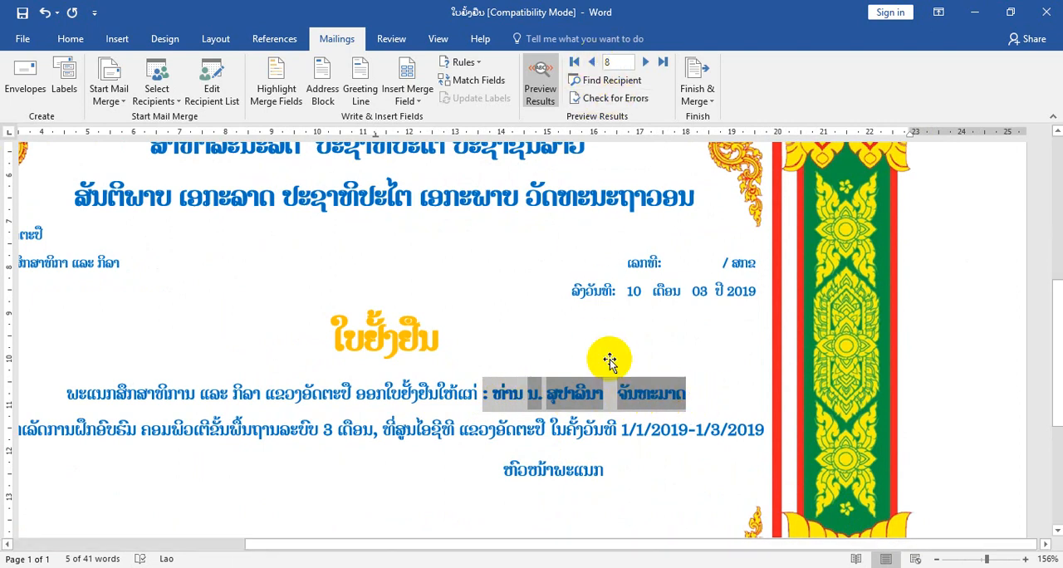
click(591, 64)
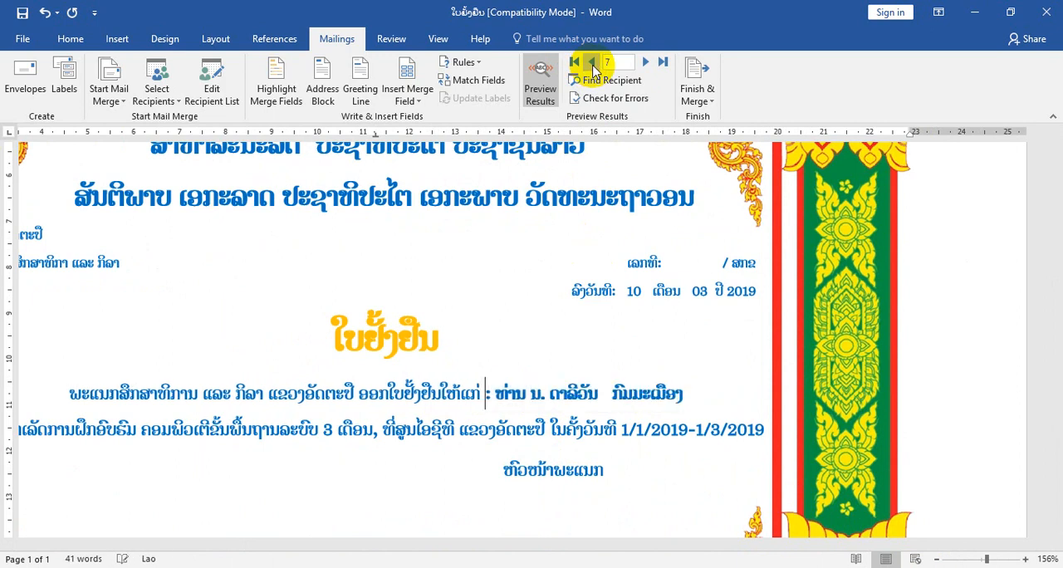
click(592, 63)
click(592, 64)
click(592, 64)
click(592, 64)
click(592, 64)
click(592, 64)
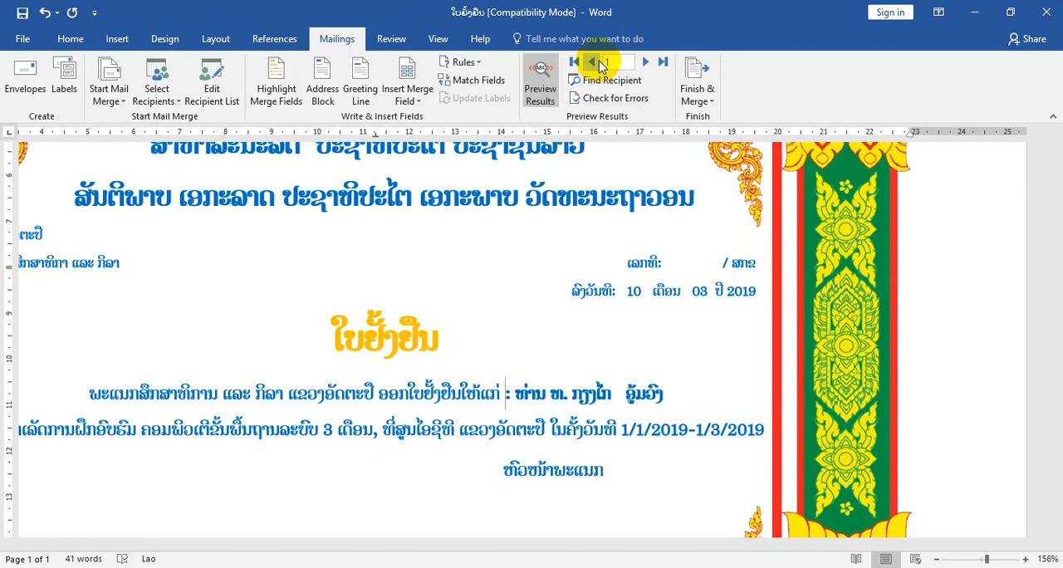
- Examine the record range options for merging the certificates to the printer, without printing
click(700, 98)
click(726, 134)
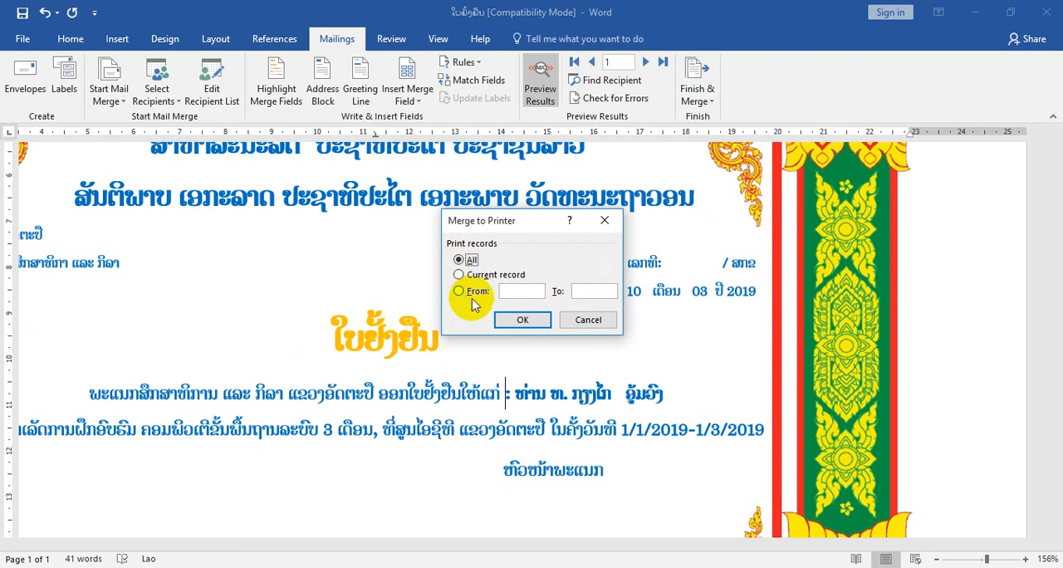
click(587, 324)
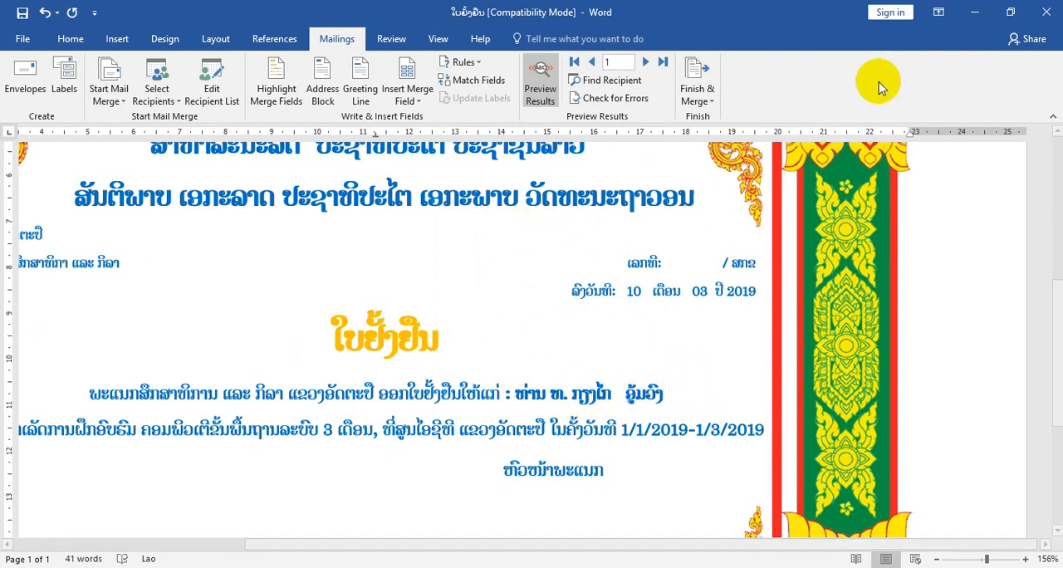
- Open the Excel name list from the desktop folder ໃບຍ້ອງຍໍ as read-only
click(974, 10)
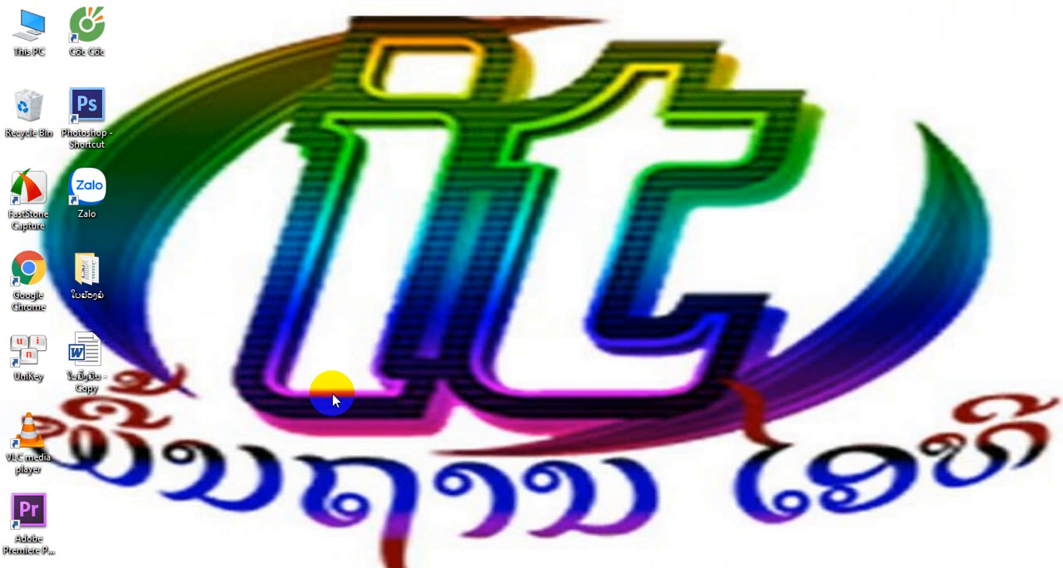
double_click(82, 280)
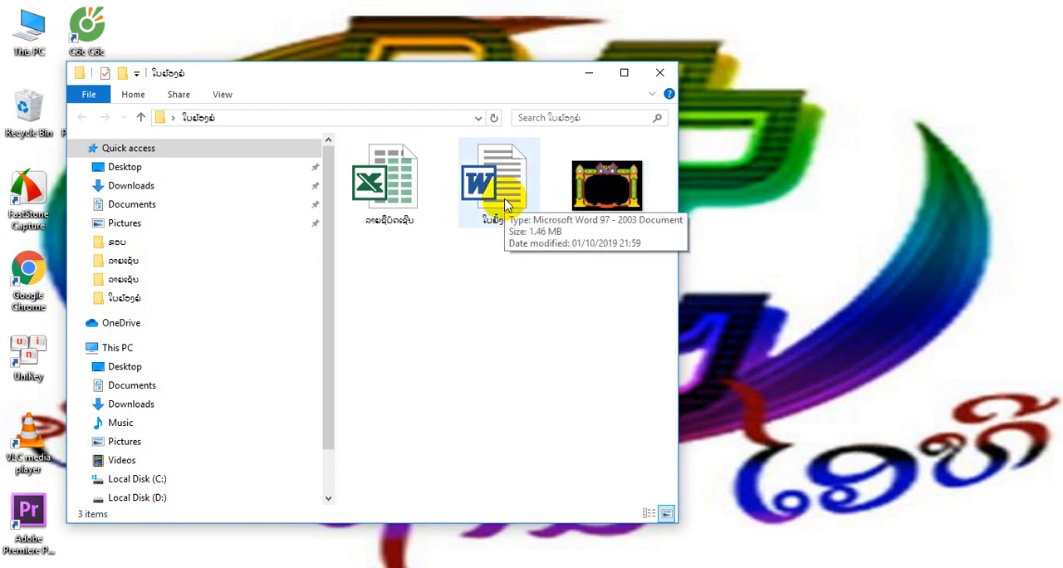
click(389, 210)
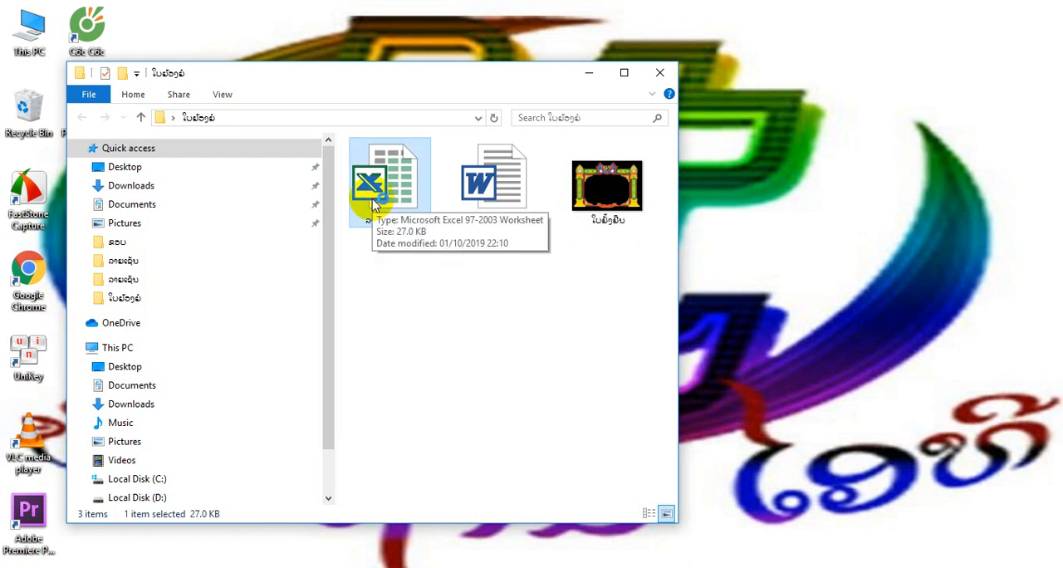
double_click(374, 205)
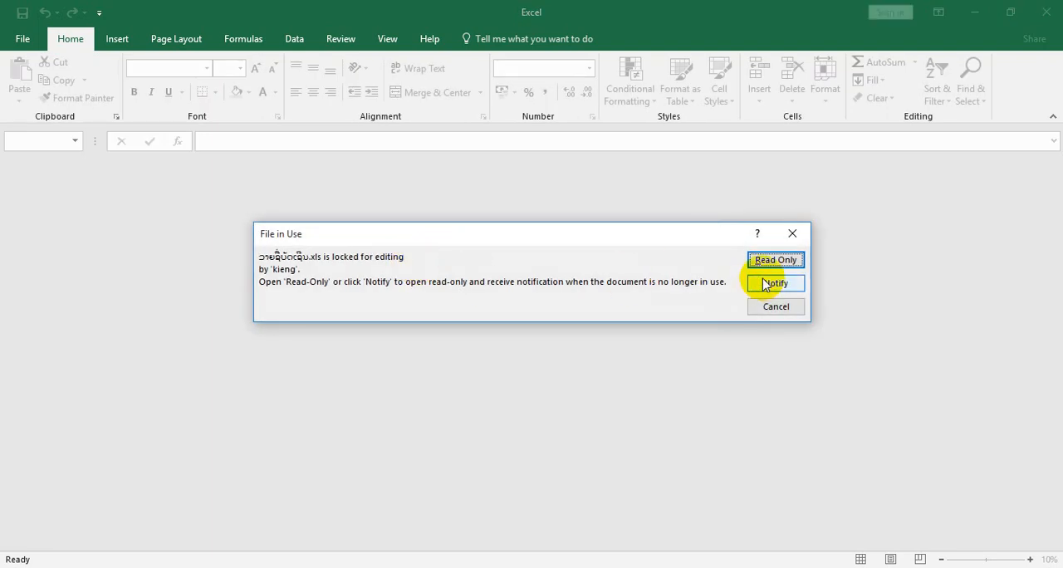
click(769, 262)
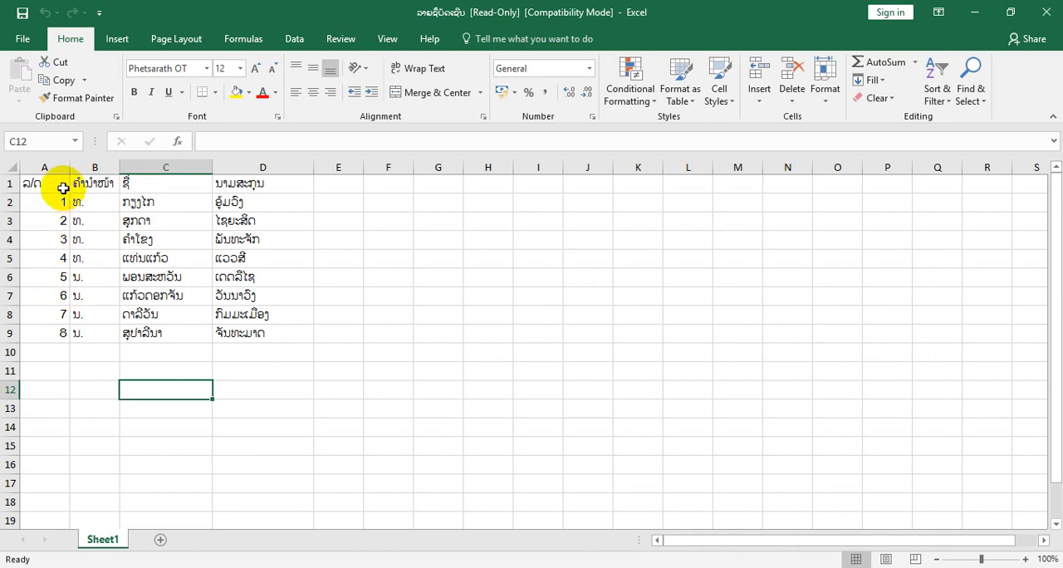
- Examine the number, title, first name and surname columns A to D of the name list
click(56, 168)
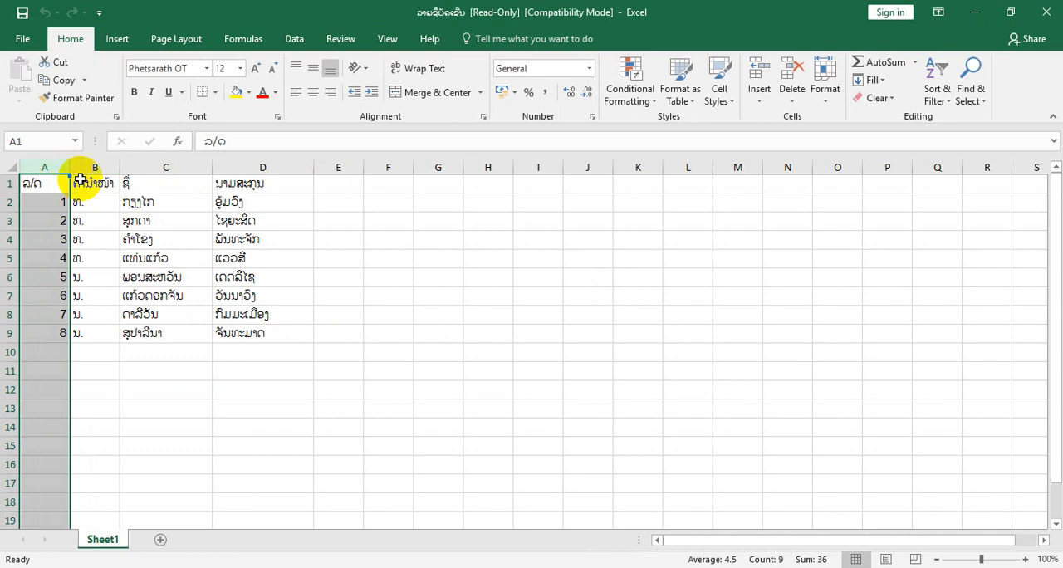
click(97, 171)
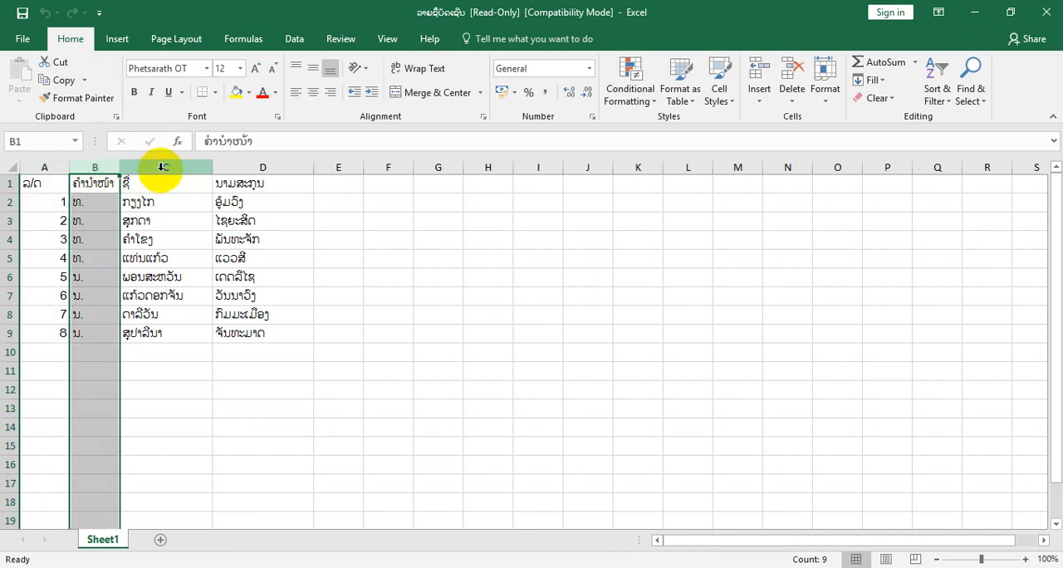
click(163, 168)
click(274, 169)
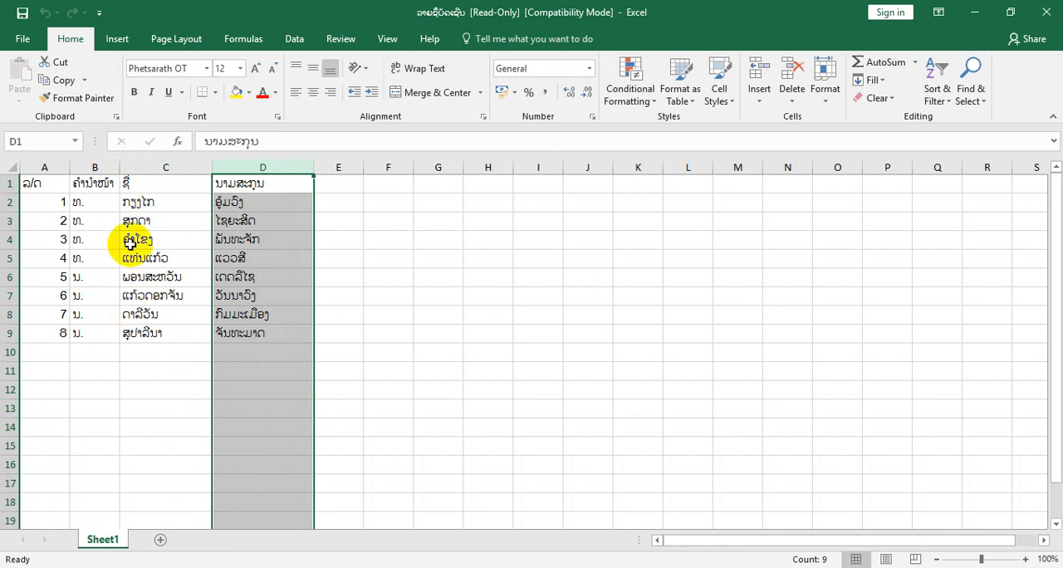
- Insert a blank row above the name list's header row and delete it again
click(13, 182)
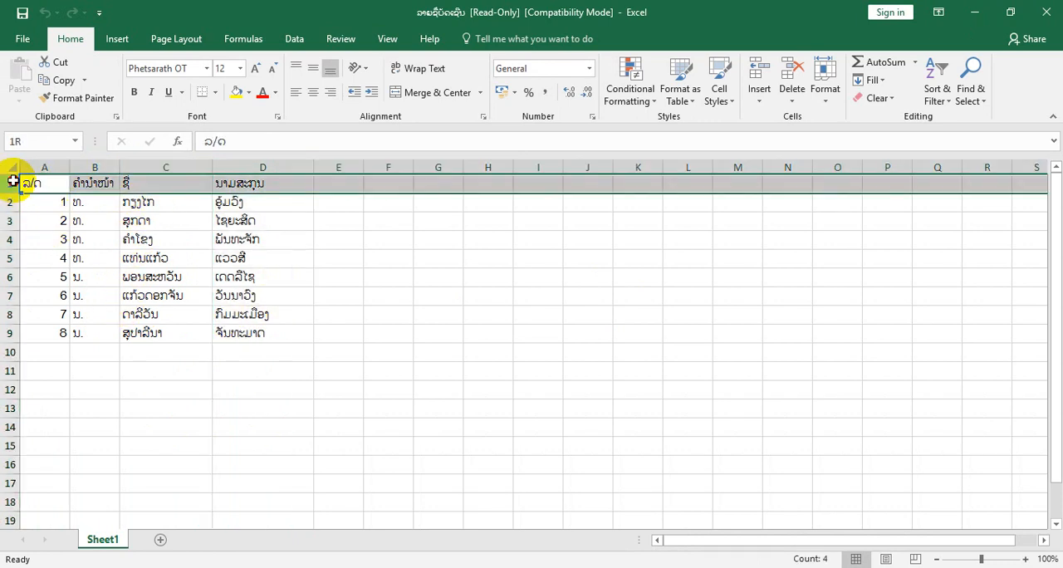
right_click(8, 181)
click(46, 279)
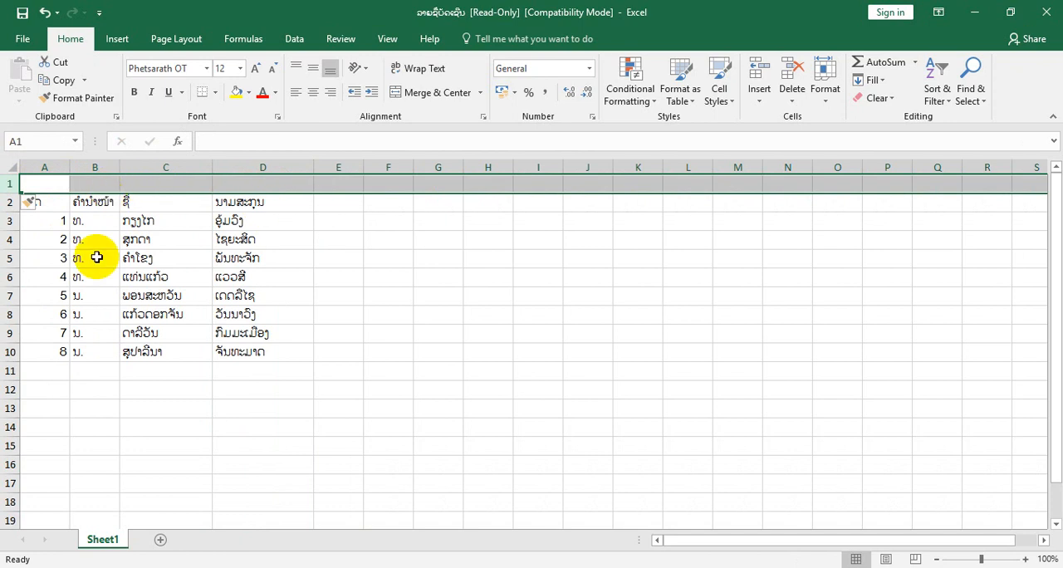
right_click(13, 184)
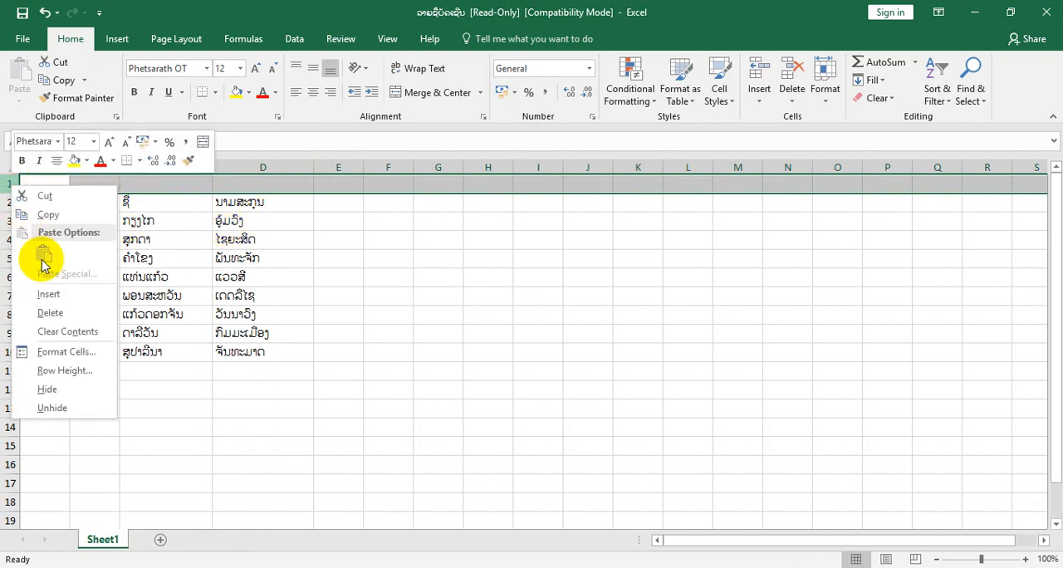
click(48, 310)
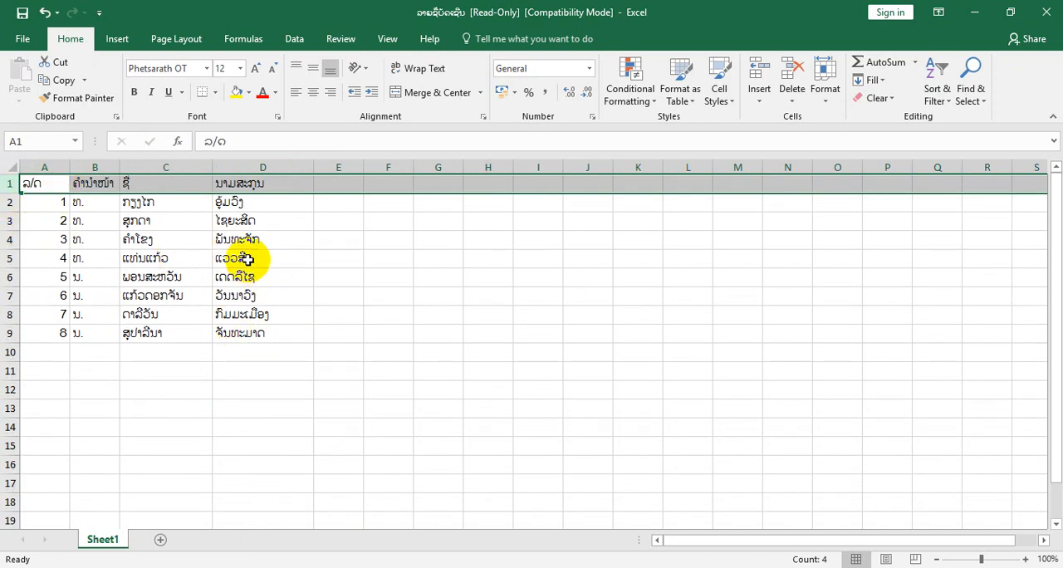
- Close the name list workbook without saving the changes
click(1046, 15)
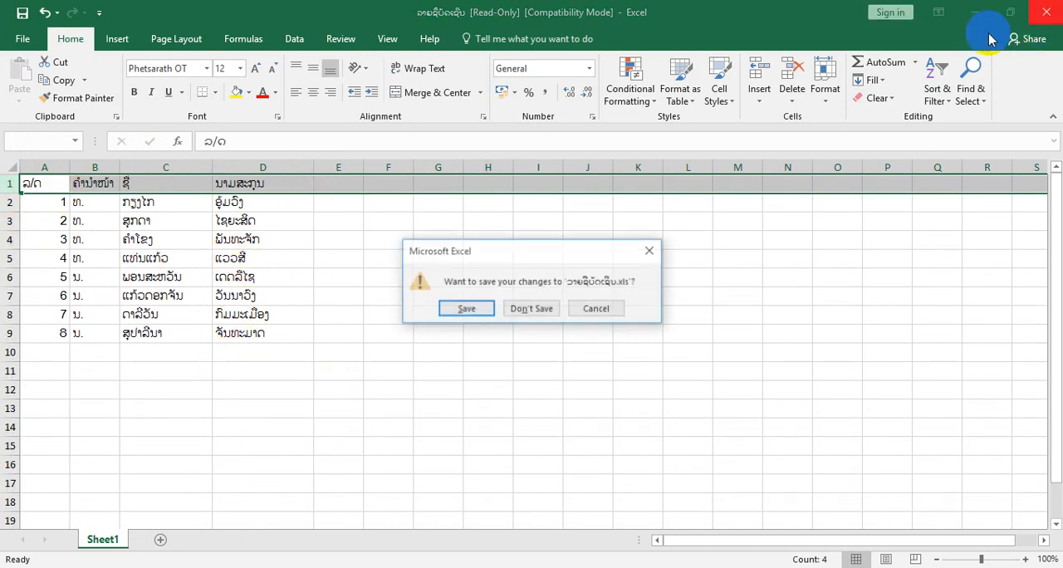
click(515, 309)
click(419, 316)
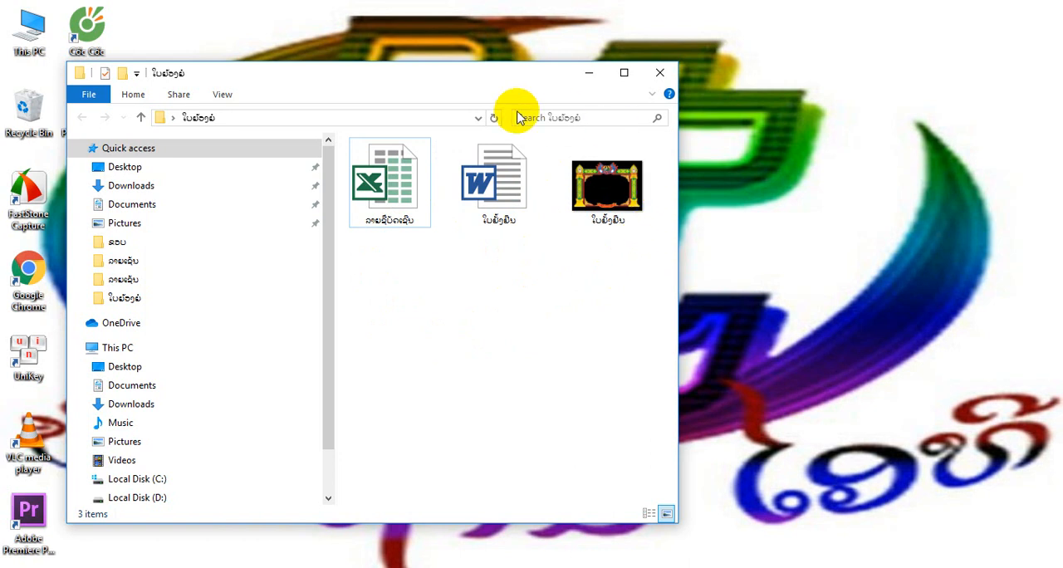
- Switch to the blank certificate copy in Word and set its page orientation to landscape
double_click(488, 199)
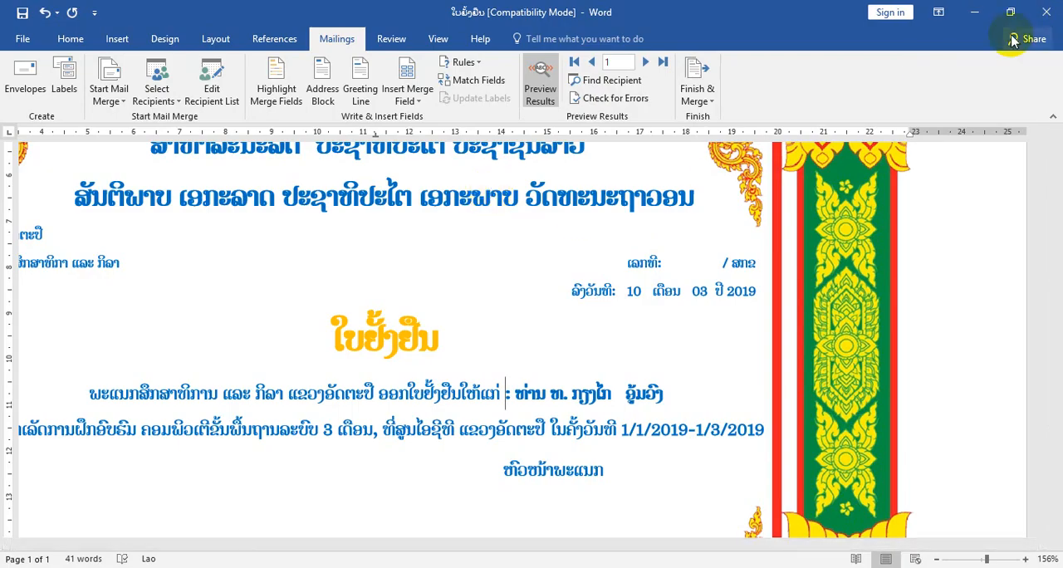
click(976, 18)
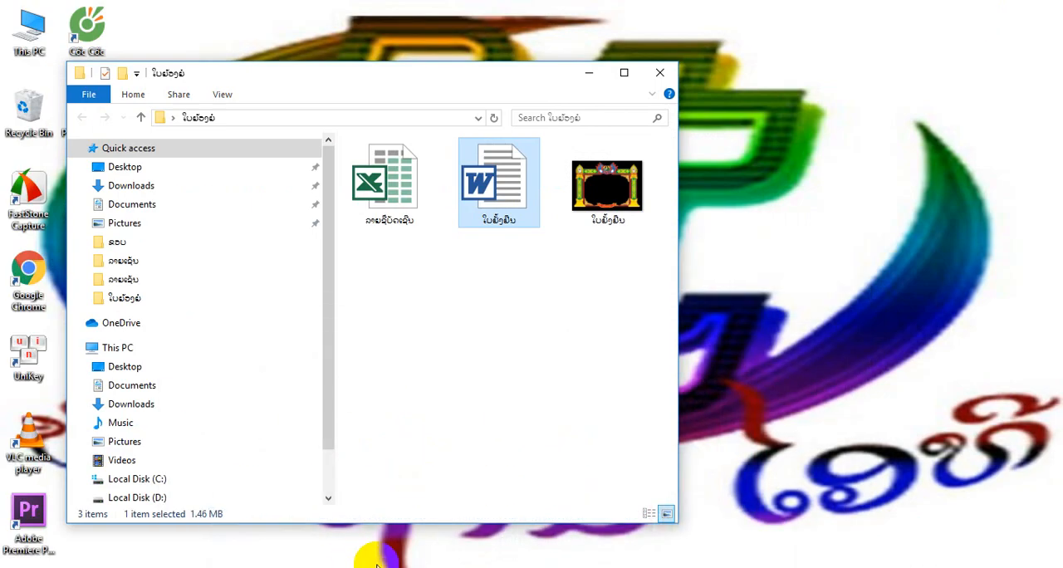
mouse_move(403, 561)
click(332, 541)
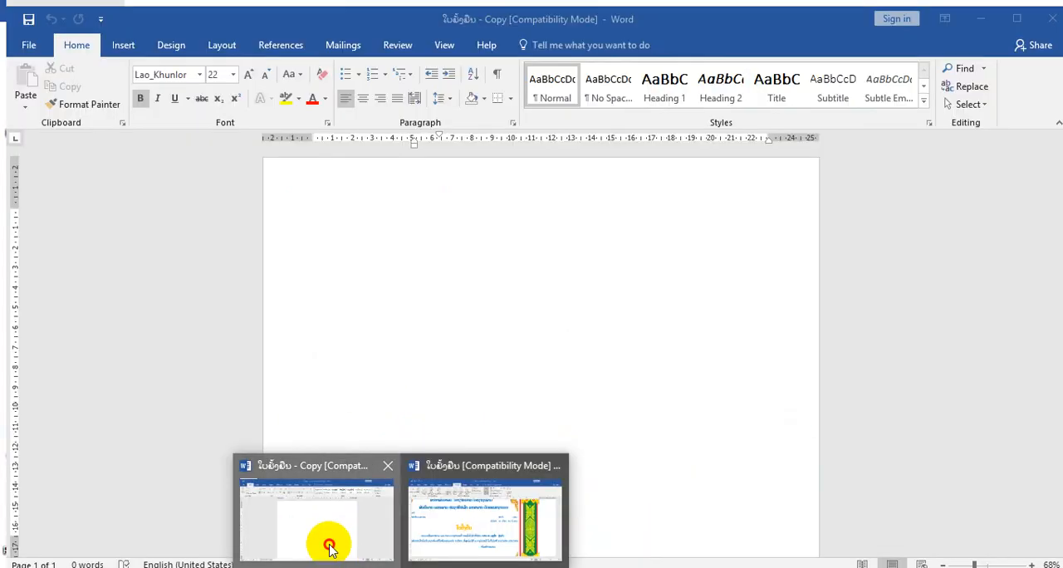
click(214, 39)
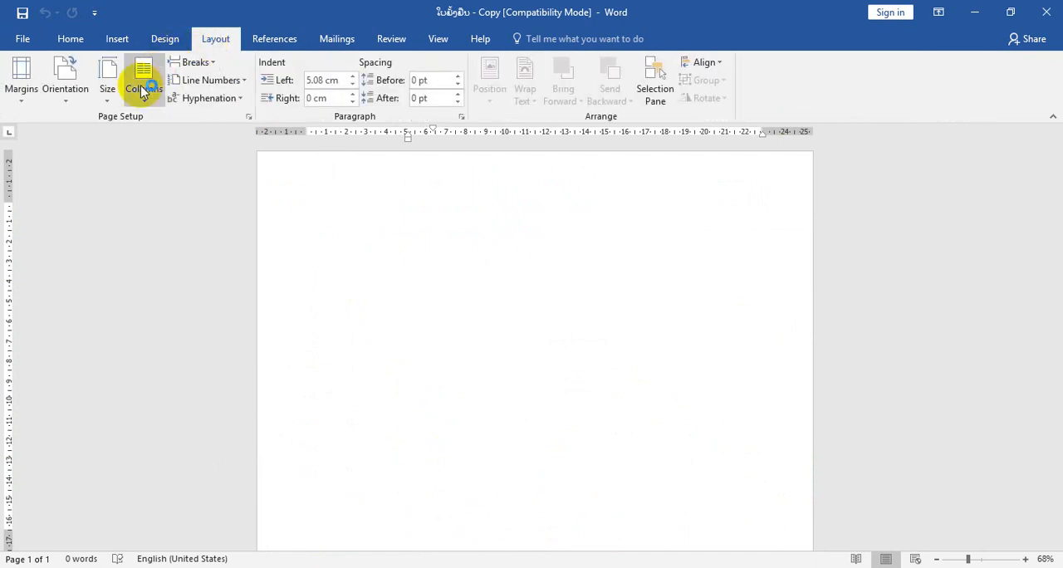
click(70, 106)
click(88, 164)
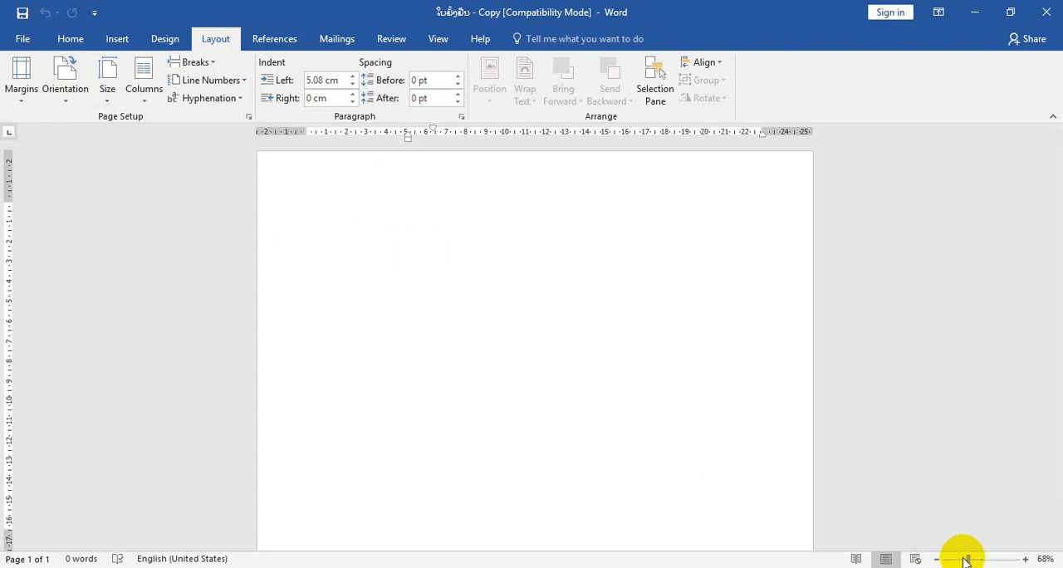
drag(968, 559, 965, 559)
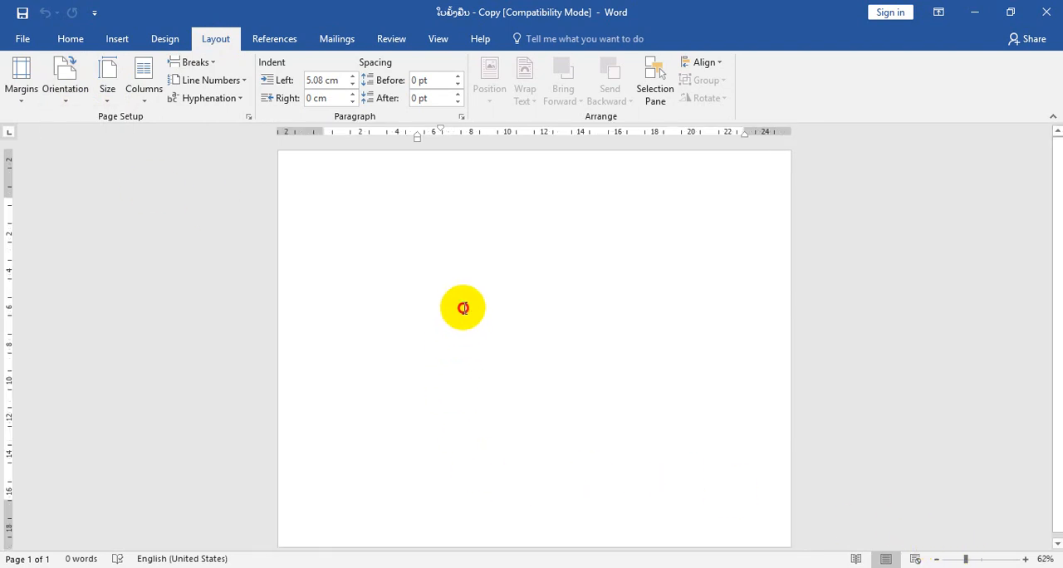
- Copy all the text of the finished certificate document, from the heading lines down to the signature line
mouse_move(418, 562)
click(438, 531)
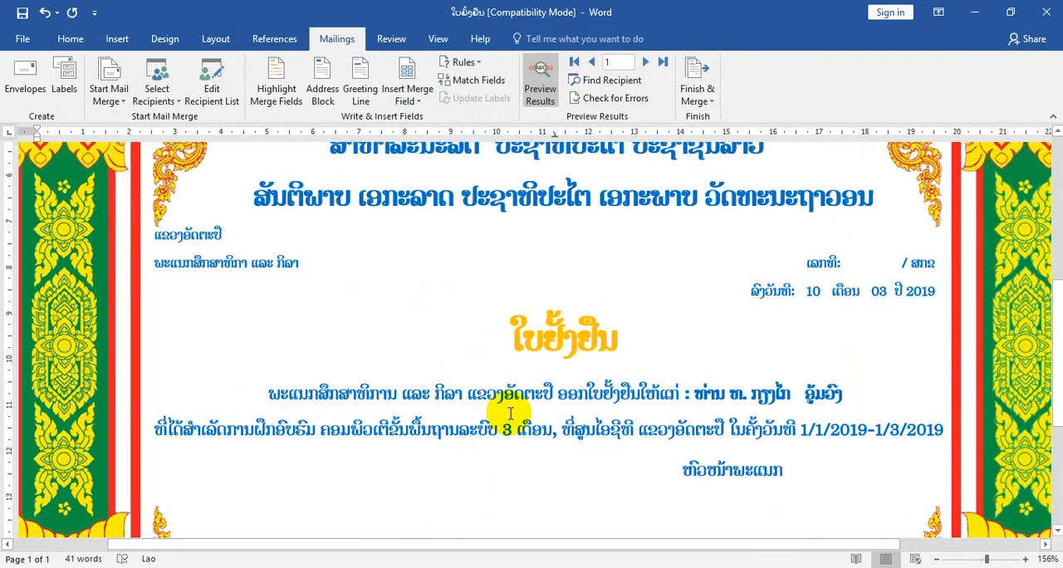
scroll(488, 366, up, 3)
mouse_move(333, 261)
mouse_down()
mouse_move(869, 329)
mouse_move(913, 371)
mouse_move(900, 490)
mouse_move(856, 559)
mouse_move(1026, 403)
mouse_move(818, 389)
mouse_move(894, 388)
mouse_up()
key(ctrl+c)
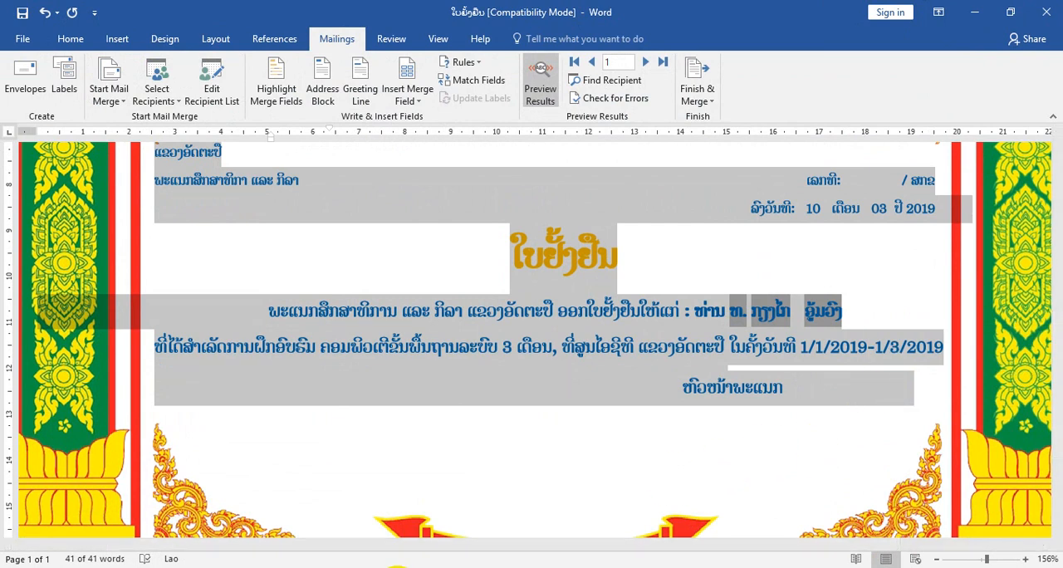
- Paste the copied certificate text into the blank copy document and dismiss the proofing tools notice
click(404, 567)
click(356, 465)
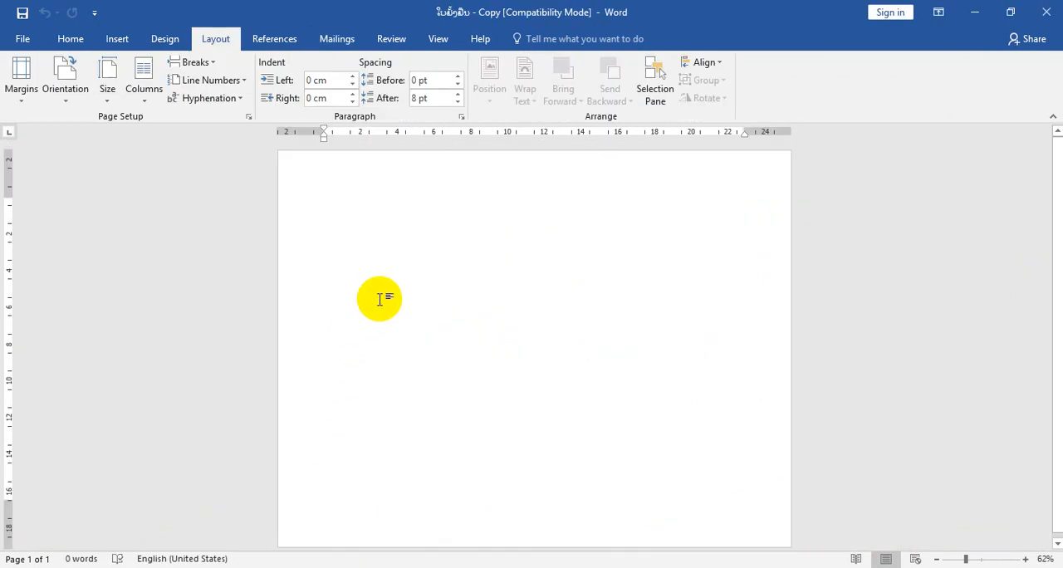
key(ctrl+v)
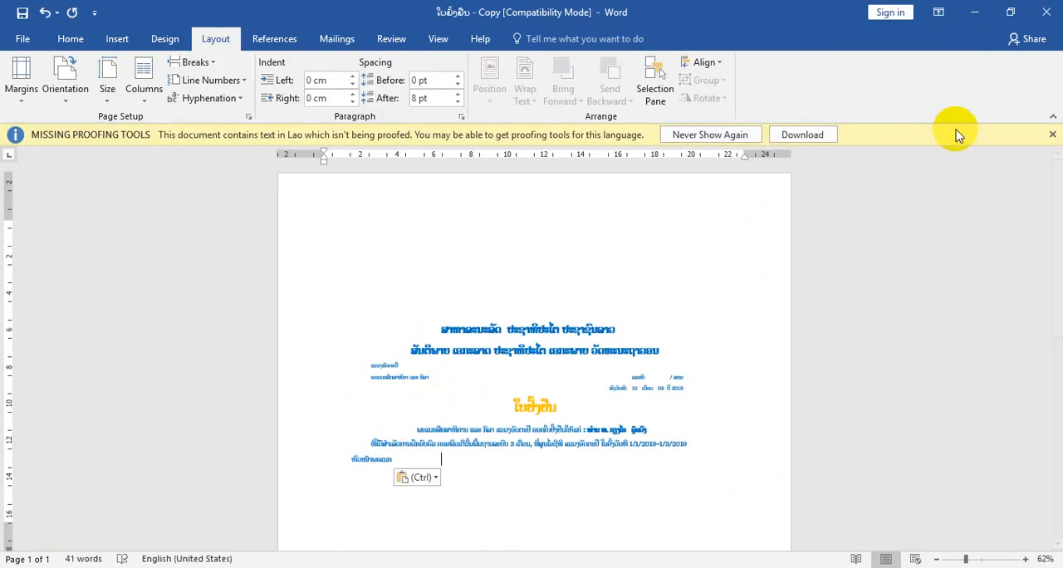
click(1052, 135)
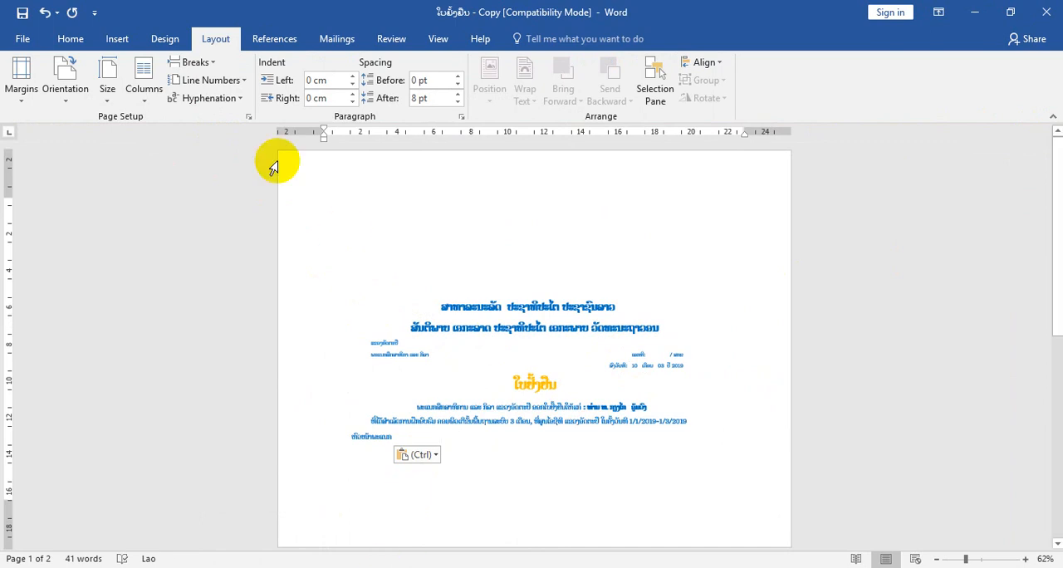
- Insert the frame picture ໃບຢັ້ງຢືນ from the ໃບຍ້ອງຍໍ folder on the Desktop below the pasted certificate text
click(118, 41)
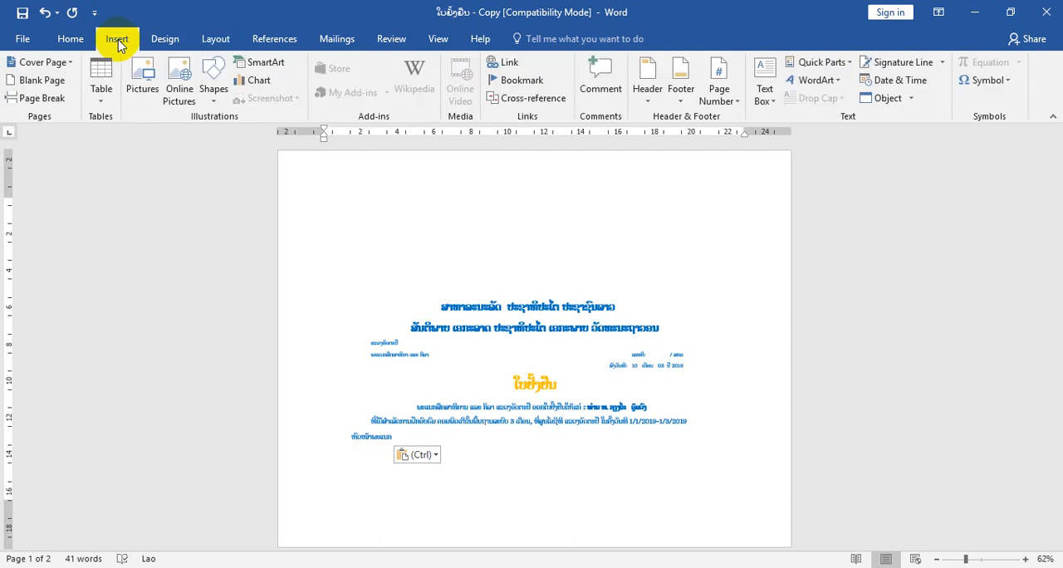
click(148, 97)
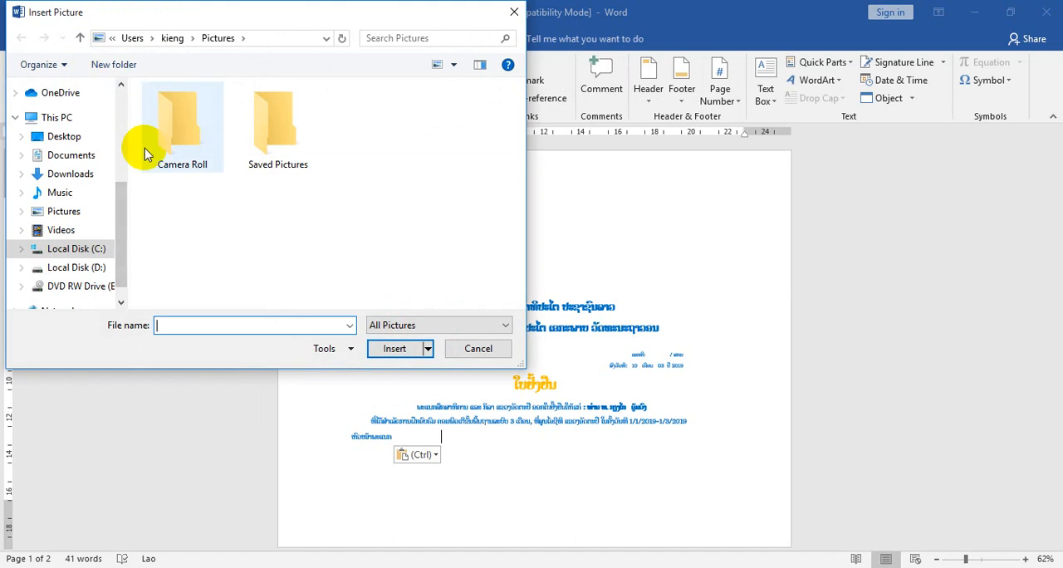
click(83, 139)
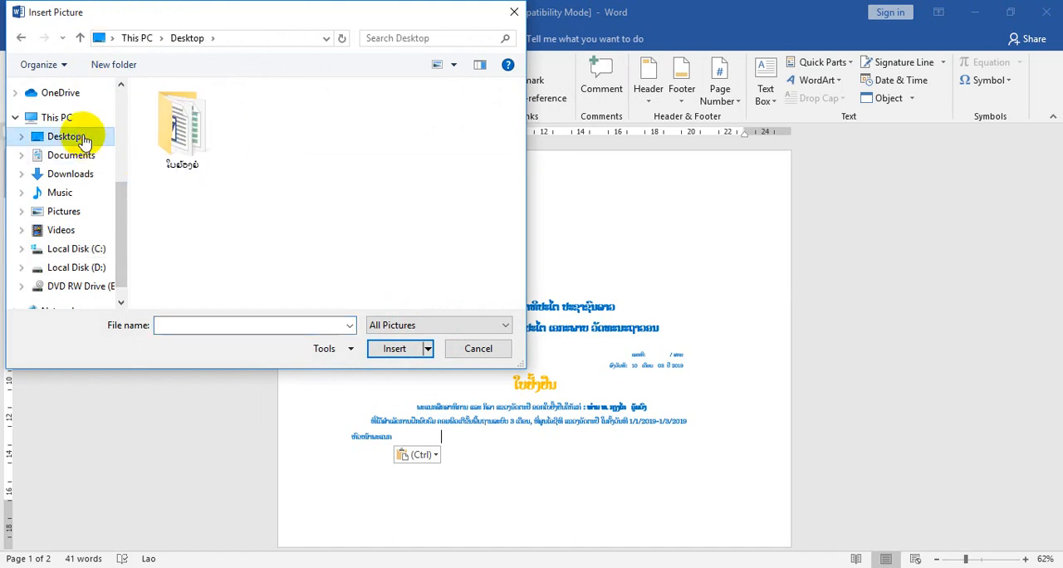
double_click(185, 146)
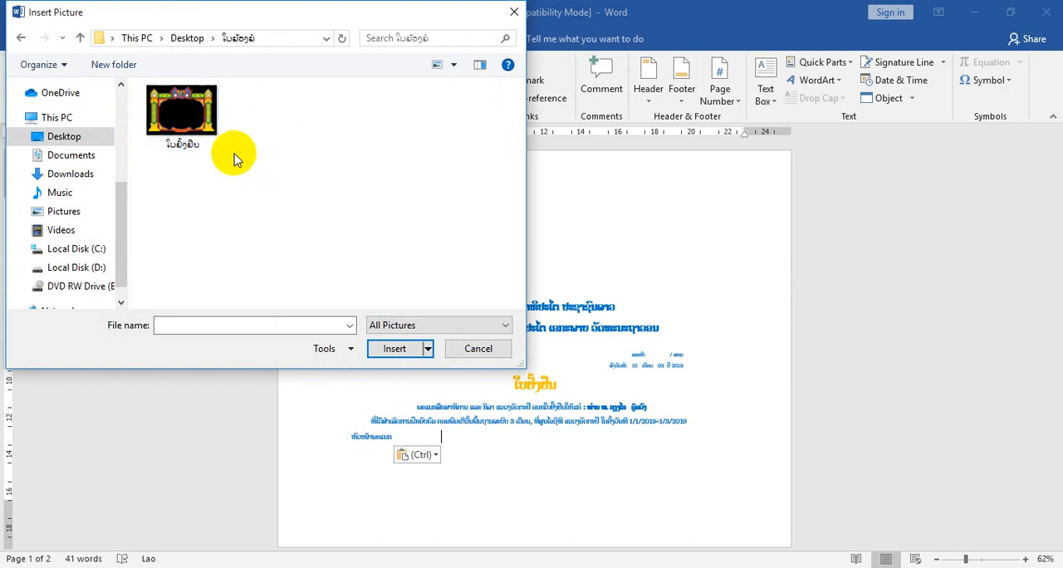
click(393, 351)
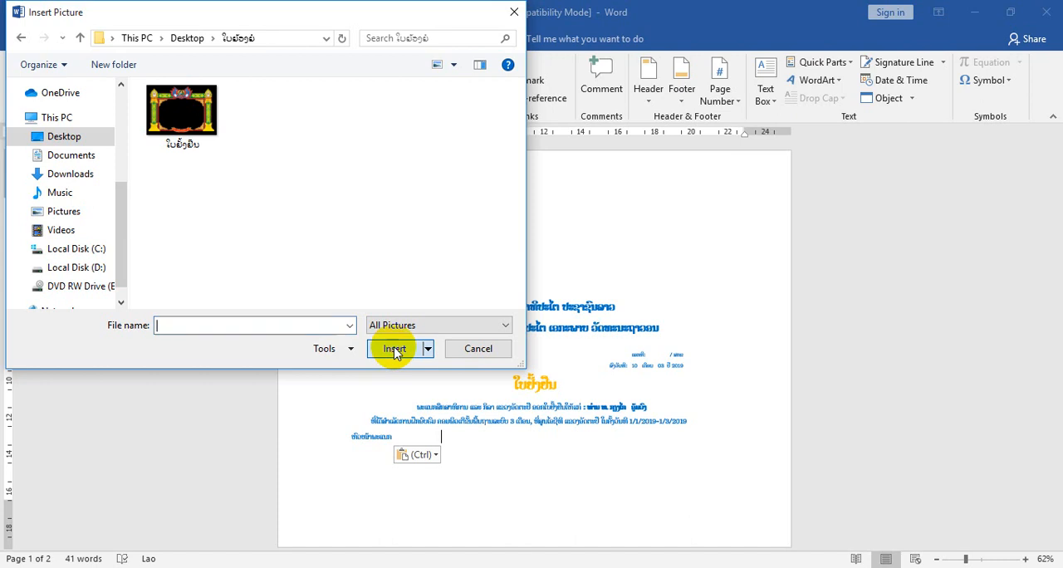
click(171, 137)
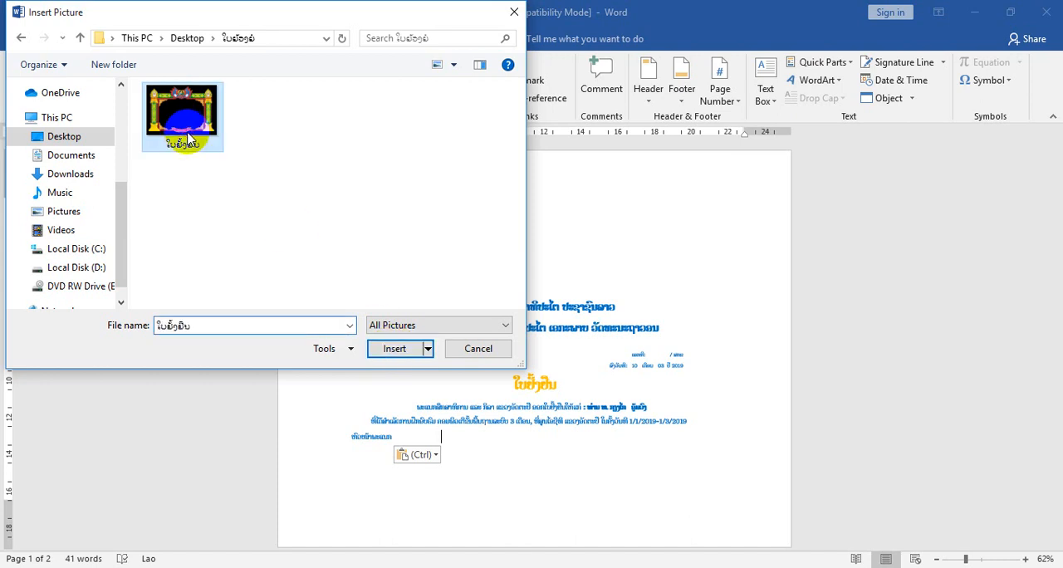
click(396, 351)
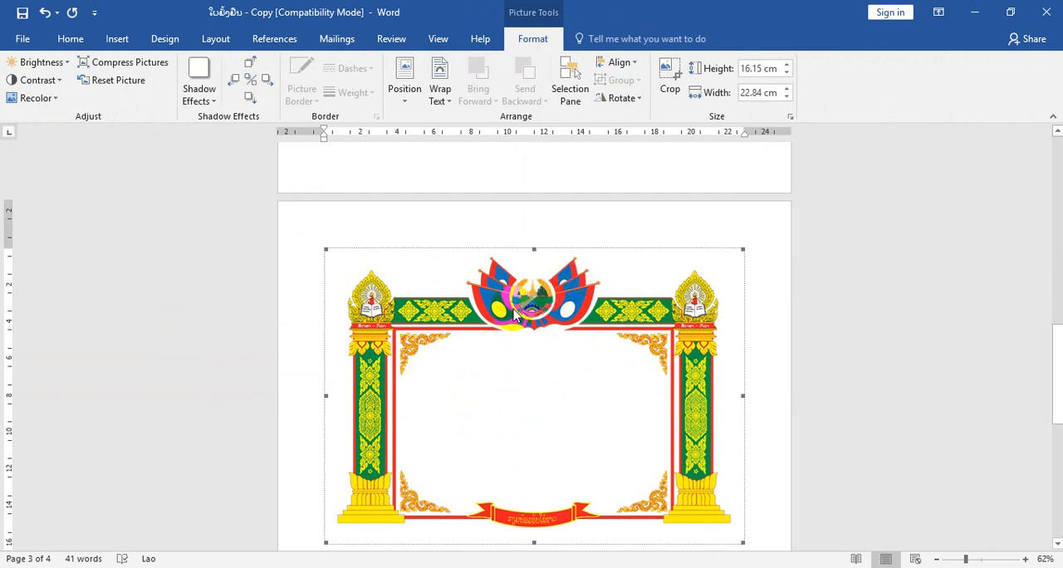
- Set the frame picture's text wrapping to Behind Text
scroll(514, 308, up, 2)
scroll(516, 300, up, 5)
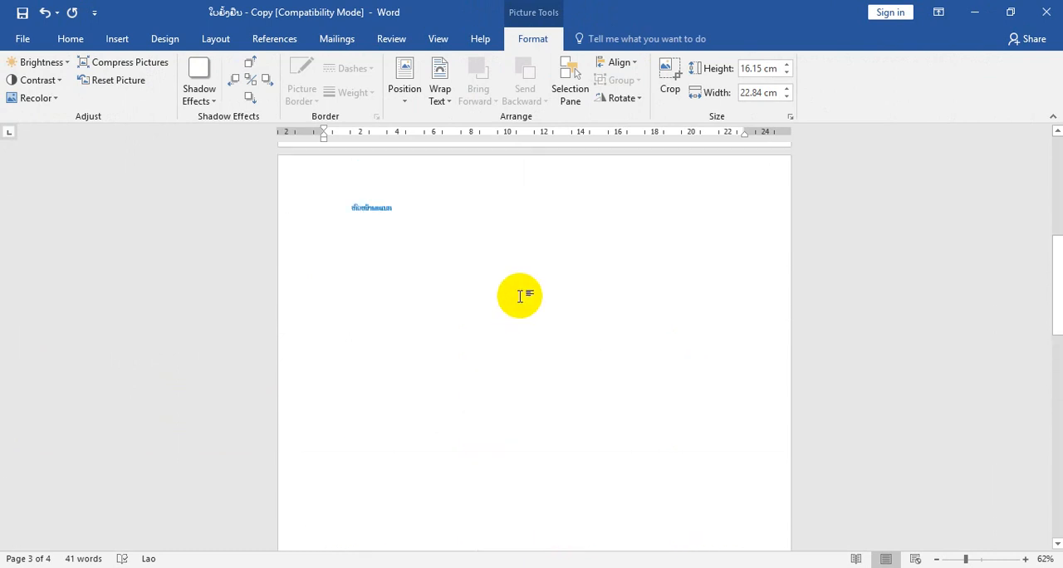
scroll(520, 297, down, 3)
scroll(521, 297, down, 3)
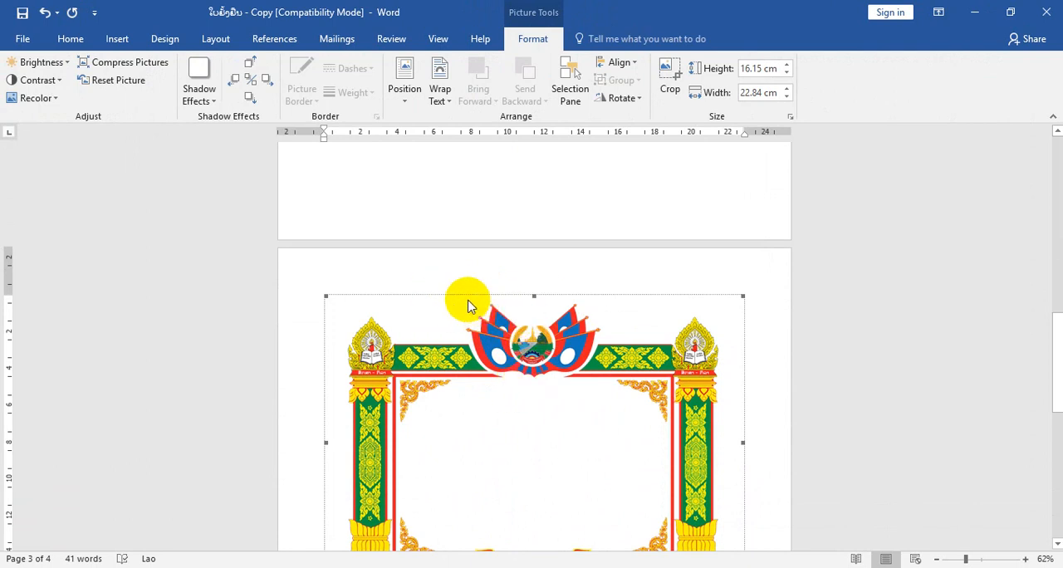
click(215, 40)
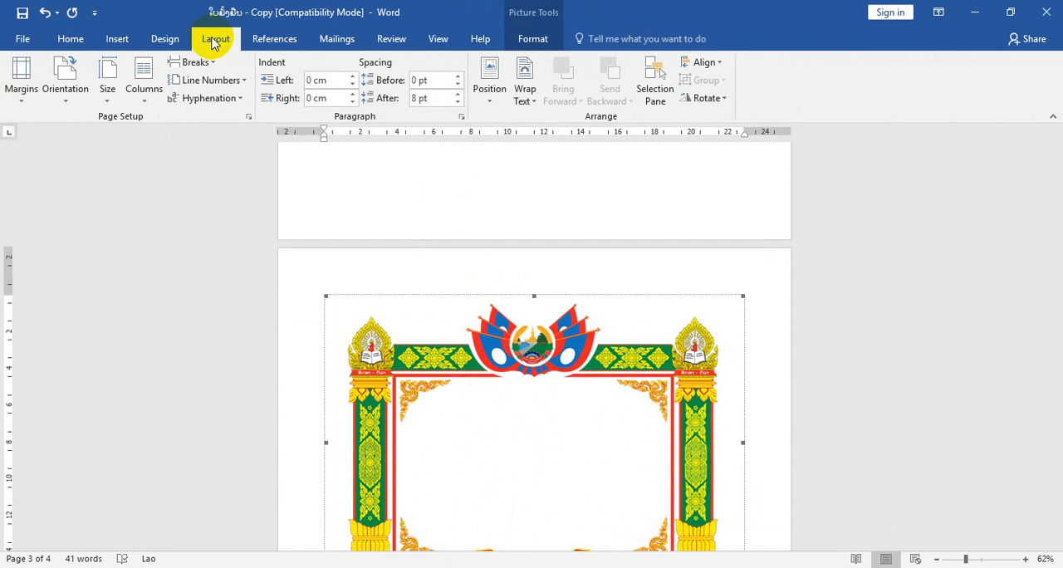
click(525, 93)
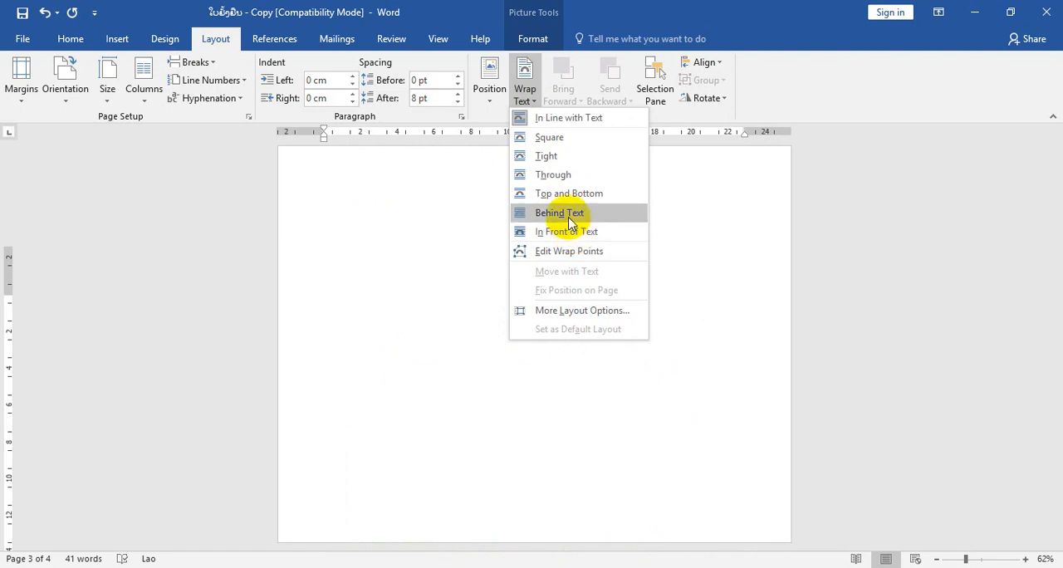
click(569, 218)
- Move the frame picture up onto the first page so that it surrounds the certificate headings
scroll(565, 288, up, 5)
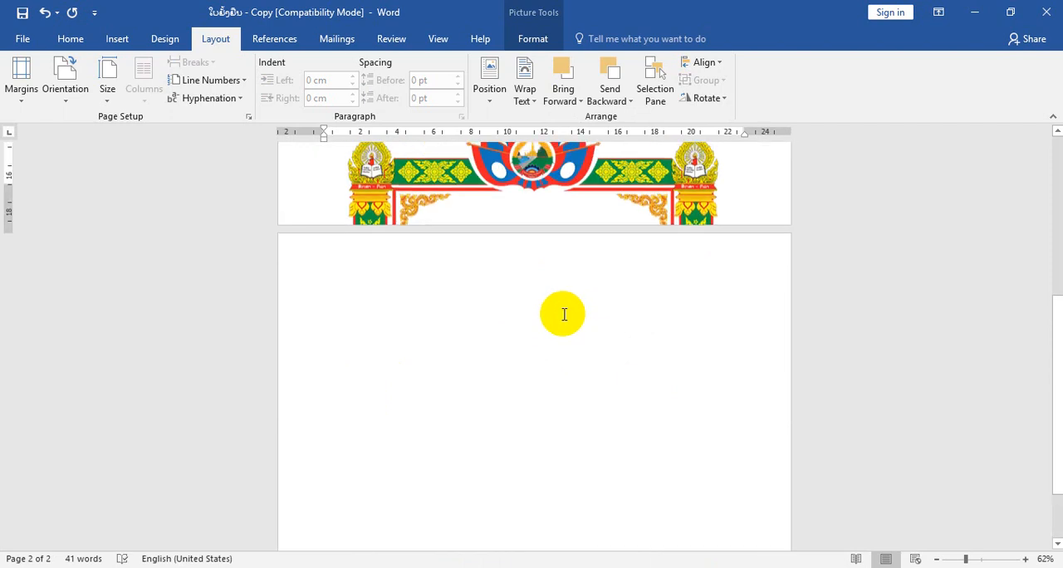
drag(553, 349, 560, 172)
scroll(572, 339, up, 3)
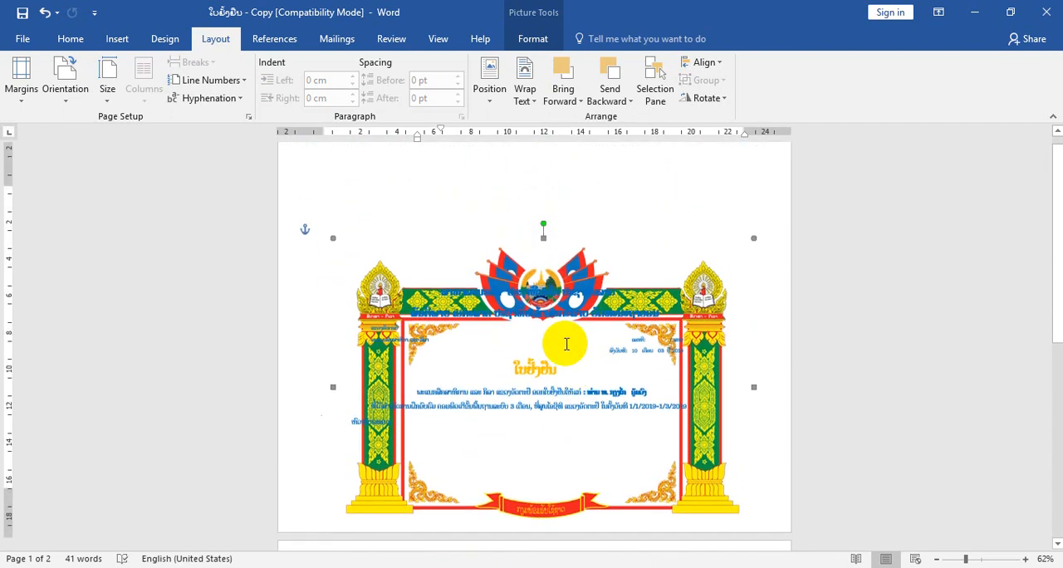
click(514, 223)
drag(514, 223, 513, 197)
double_click(518, 232)
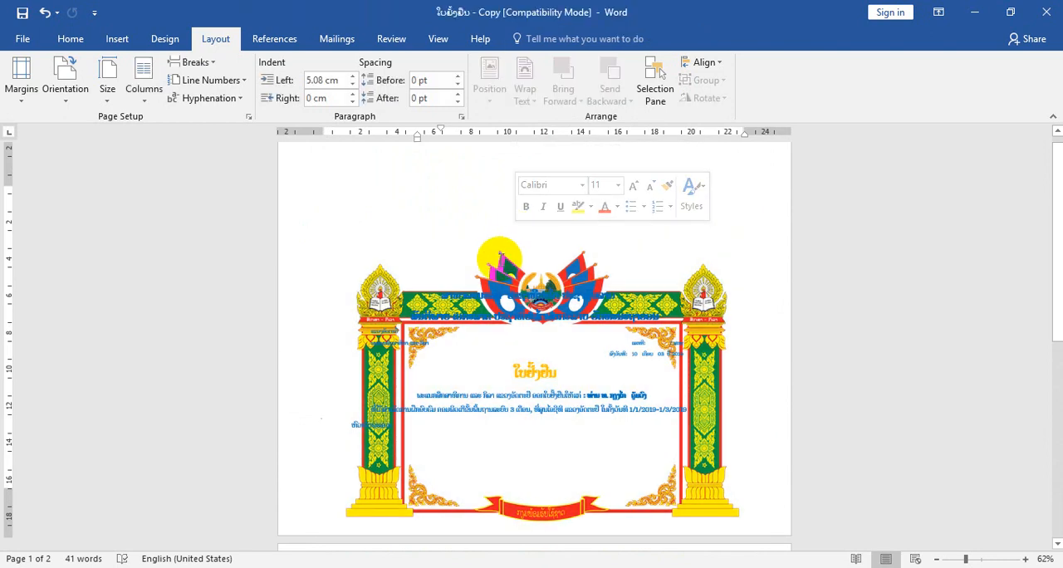
click(522, 259)
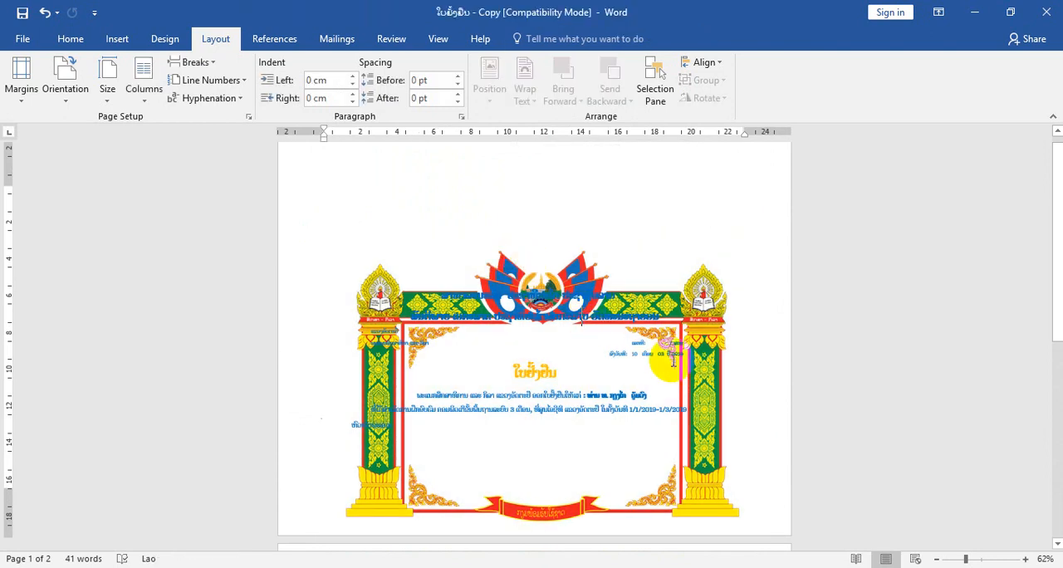
click(706, 387)
drag(704, 375, 692, 336)
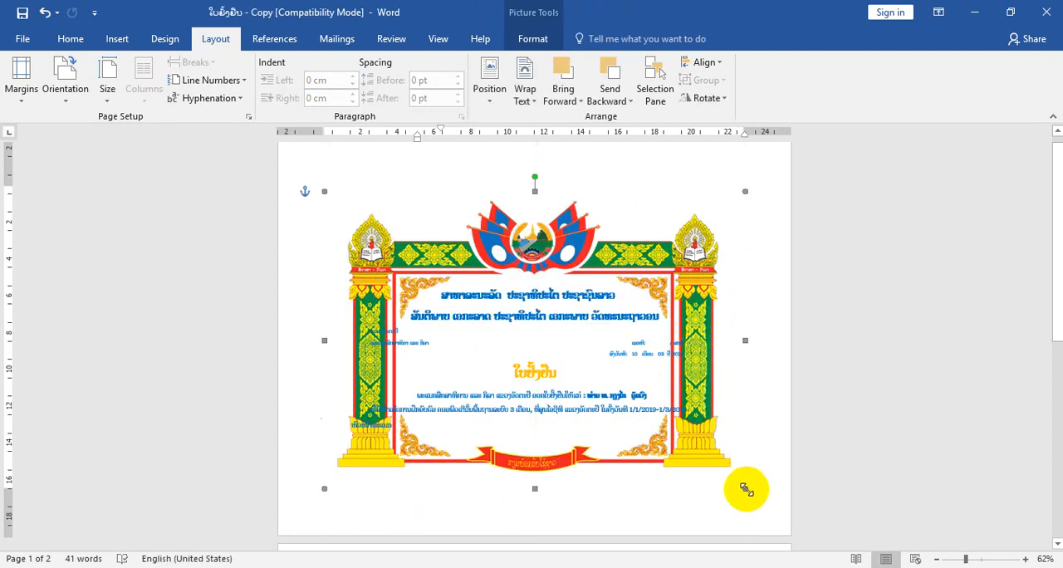
- Enlarge the frame picture to nearly the full page width and position it so all certificate text fits inside
drag(750, 492, 784, 517)
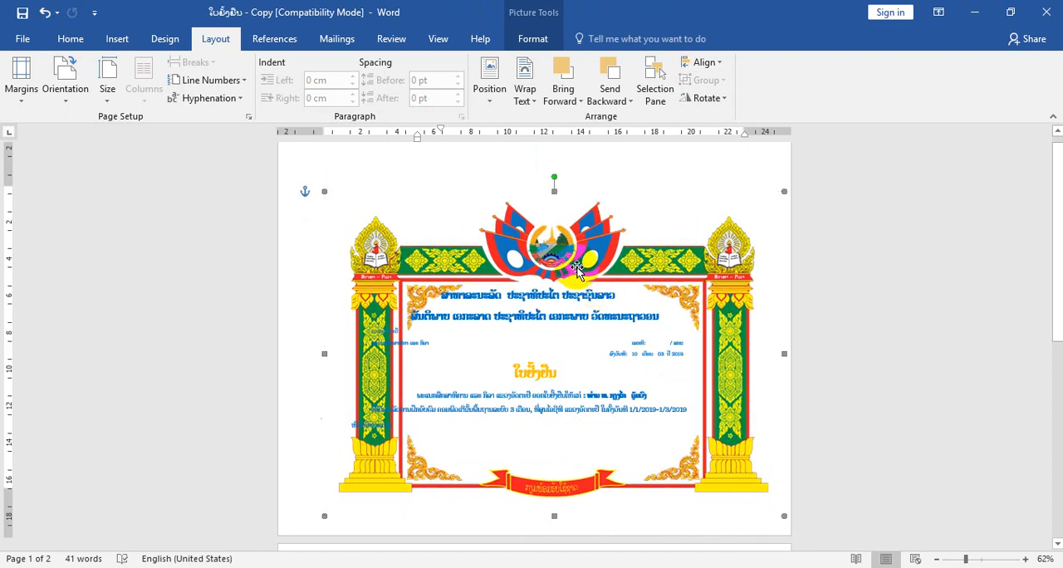
drag(577, 266, 558, 241)
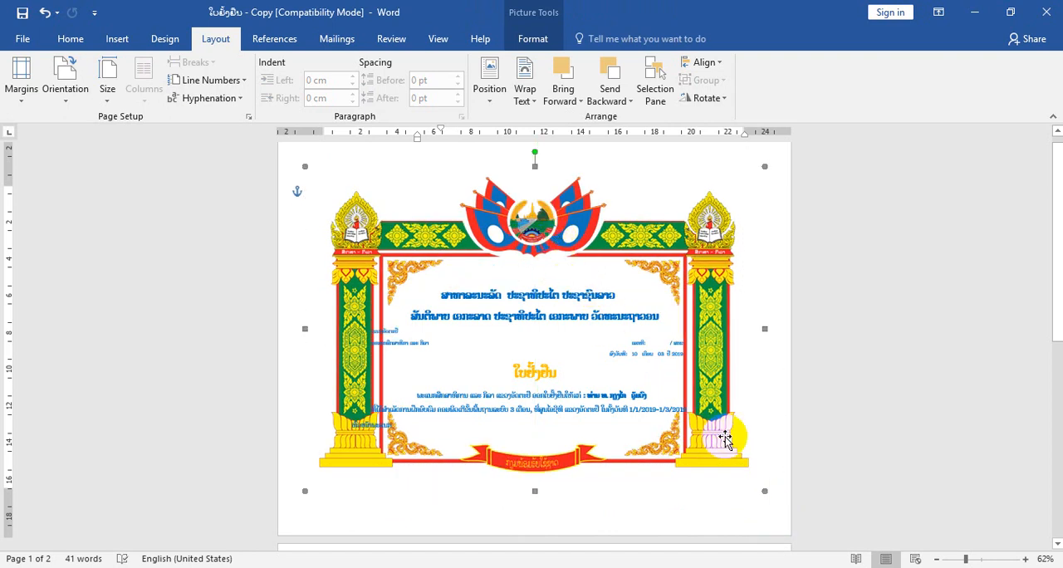
drag(762, 491, 784, 508)
drag(736, 486, 709, 473)
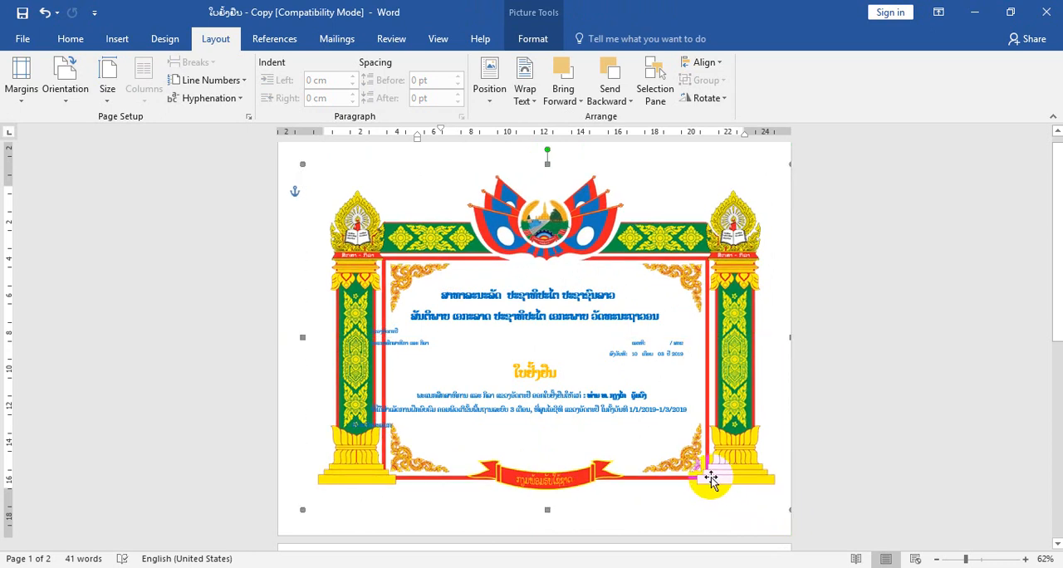
drag(302, 509, 280, 521)
drag(416, 517, 494, 480)
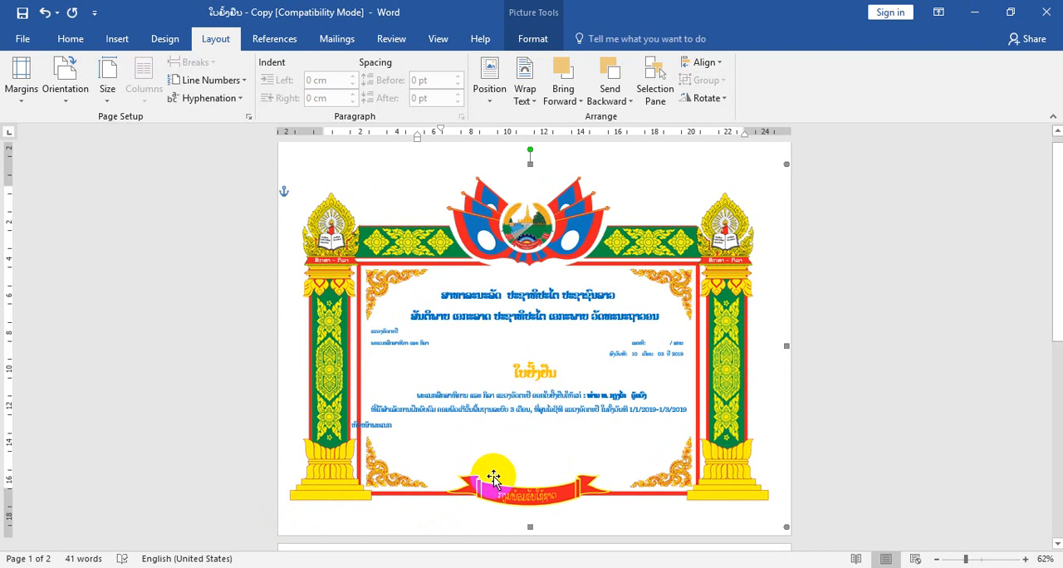
- Indent the signature line with tabs so it sits under the right half of the certificate text
click(357, 423)
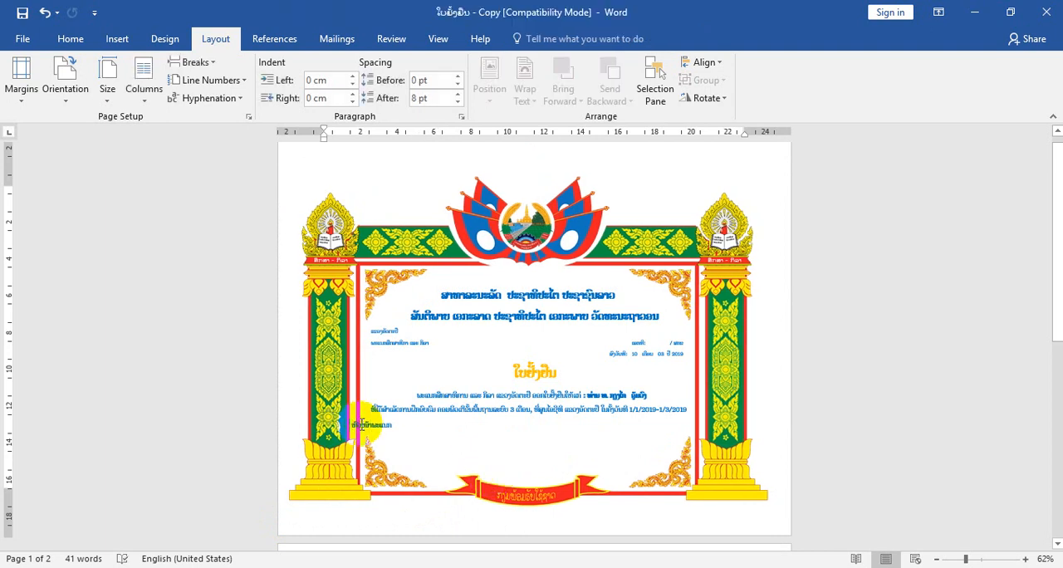
key(Tab)
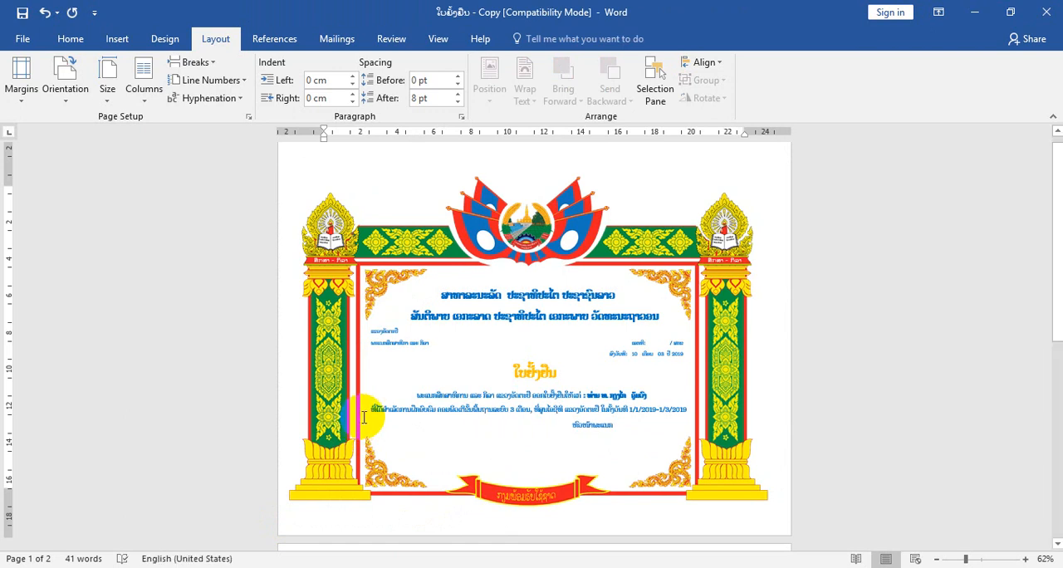
- Delete the empty second page after the certificate
drag(965, 559, 980, 558)
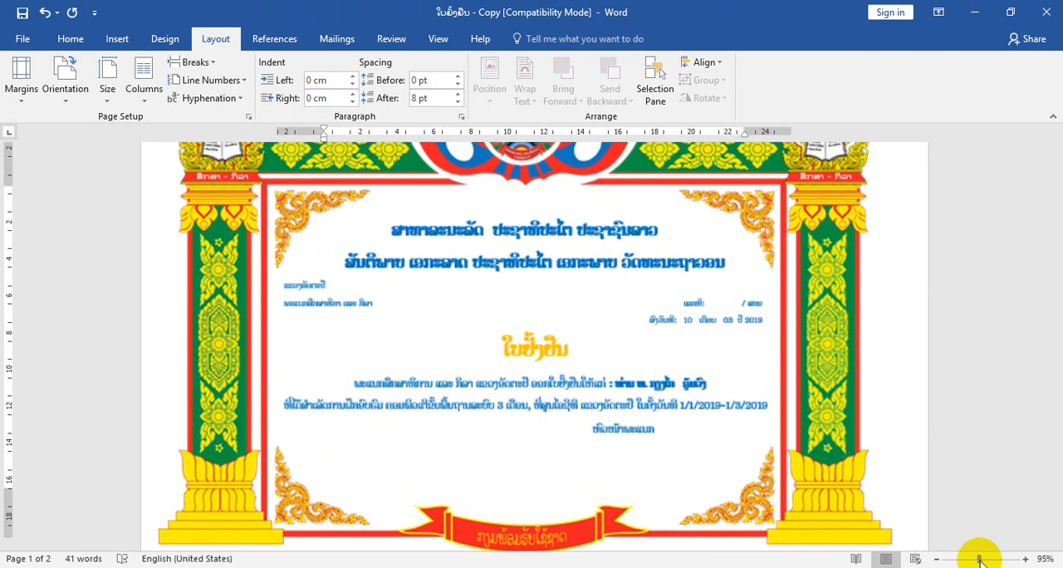
scroll(716, 378, down, 1)
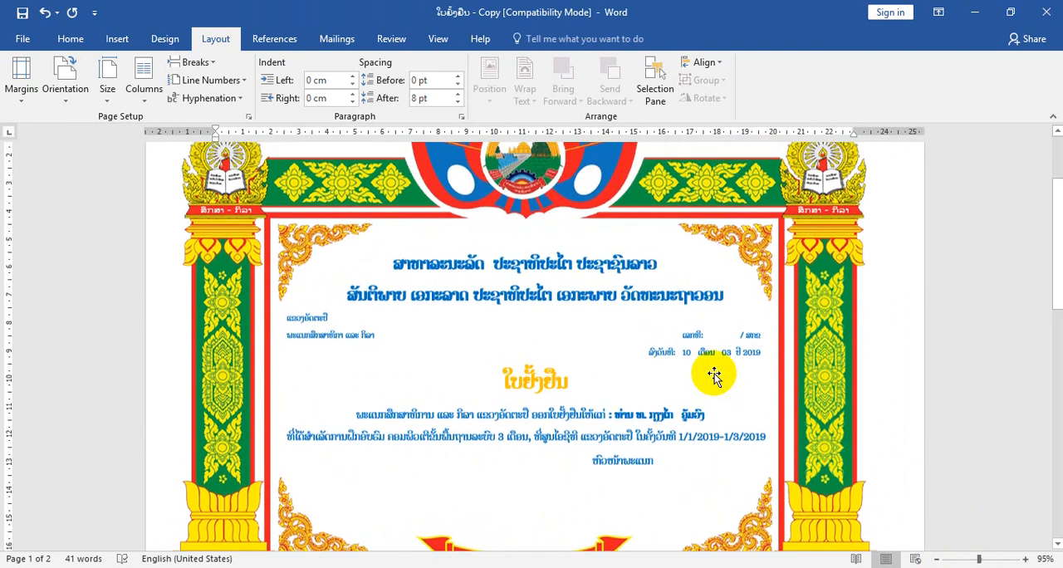
scroll(698, 360, up, 3)
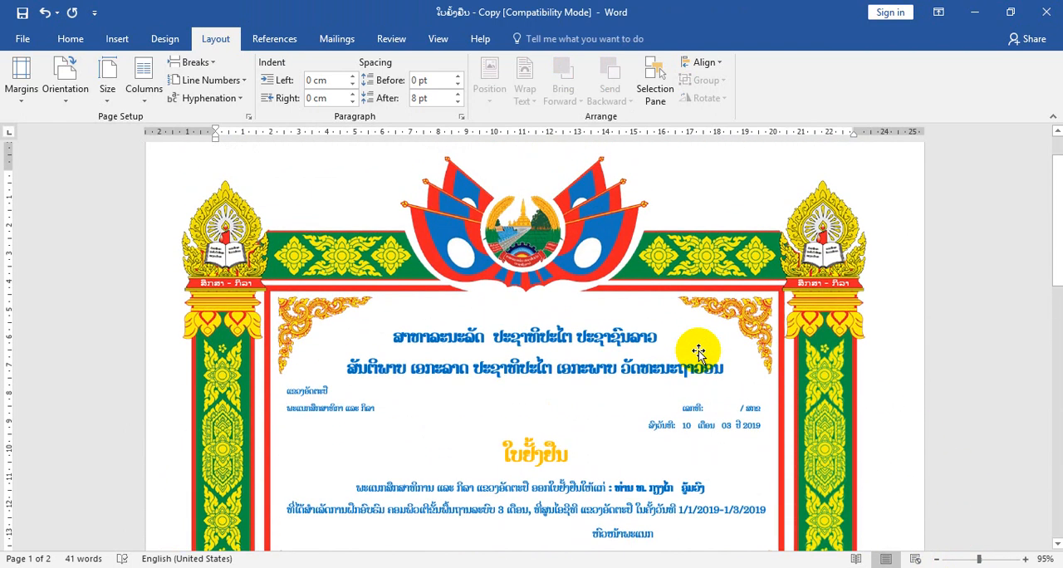
scroll(698, 352, down, 3)
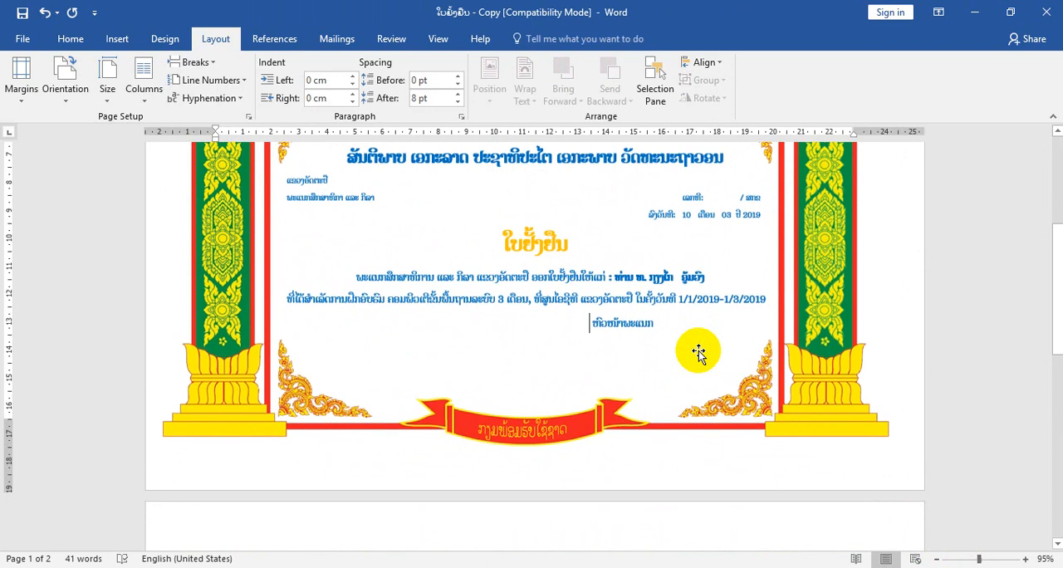
scroll(700, 351, down, 4)
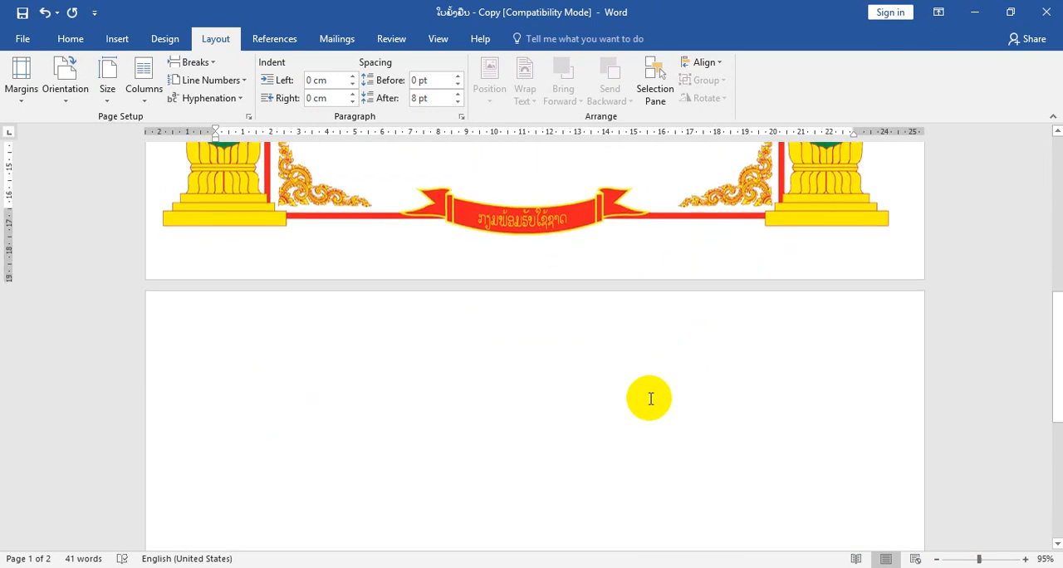
click(556, 402)
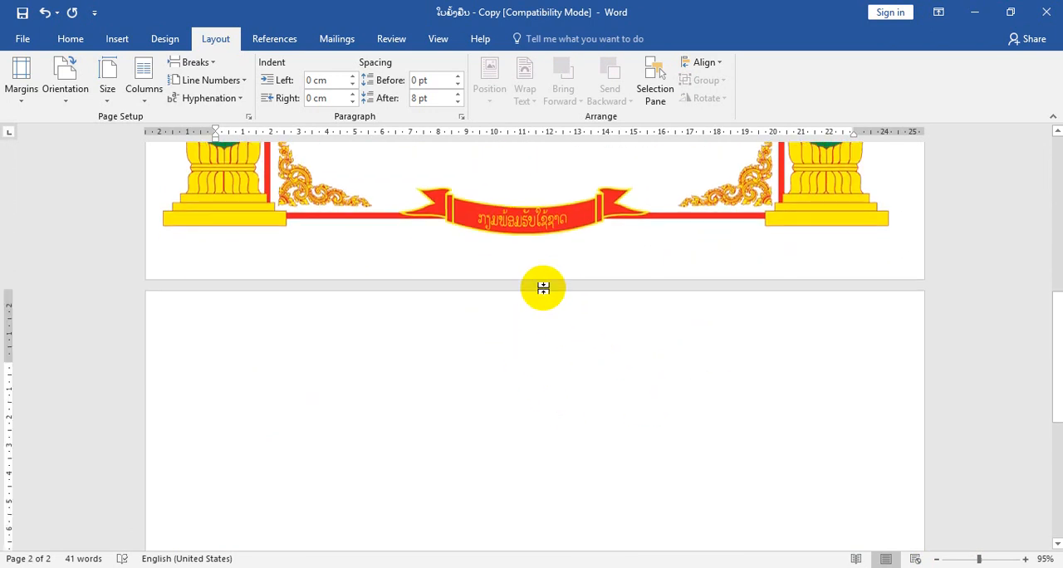
key(BackSpace)
- Nudge the frame picture slightly upward on the page
scroll(670, 287, up, 5)
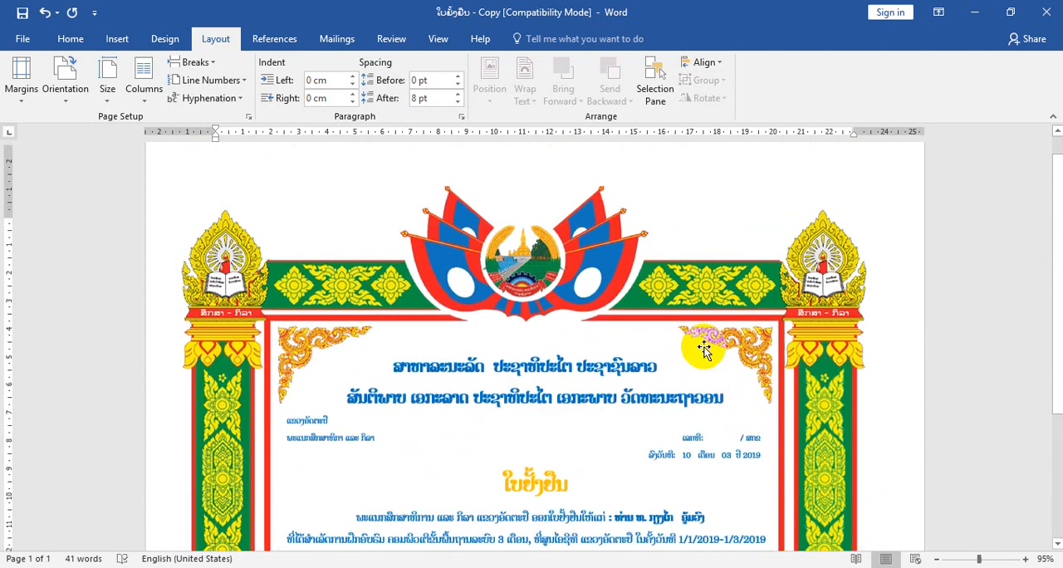
drag(973, 559, 948, 555)
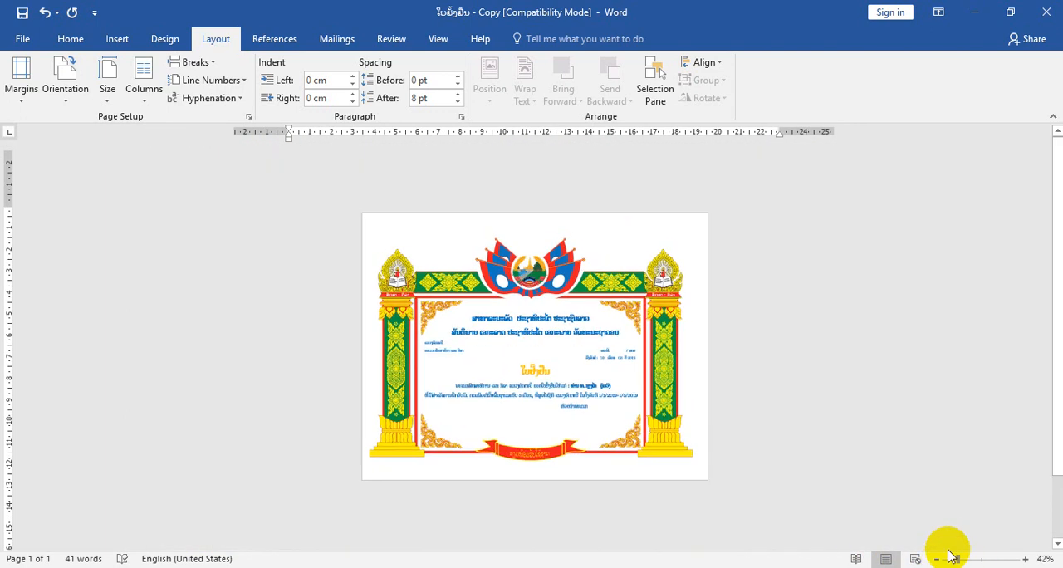
click(665, 418)
key(Up)
key(Up)
key(Up)
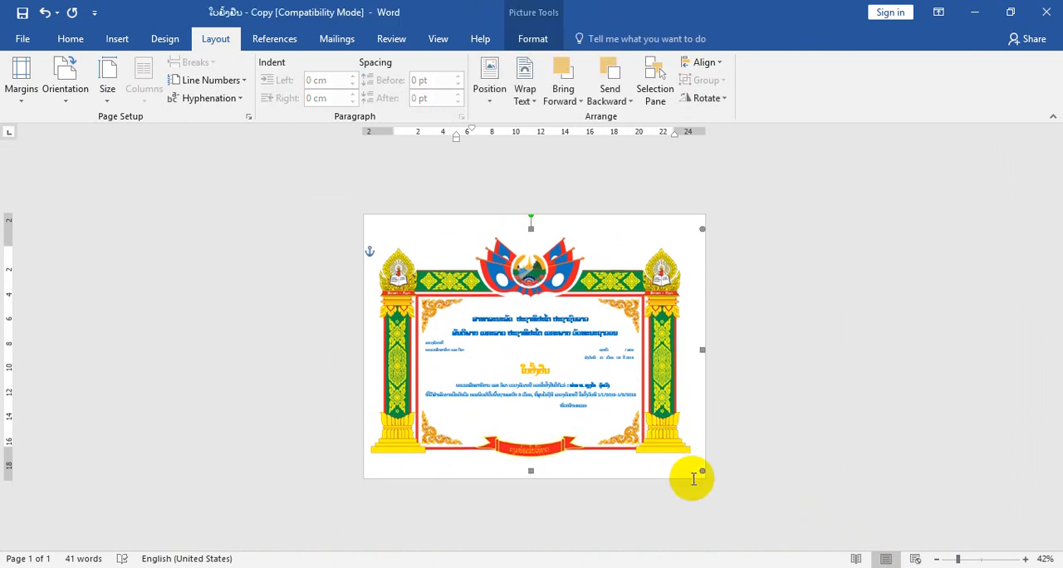
- Delete the sample recipient's title and name after the colon in the certificate's award line
drag(955, 559, 968, 560)
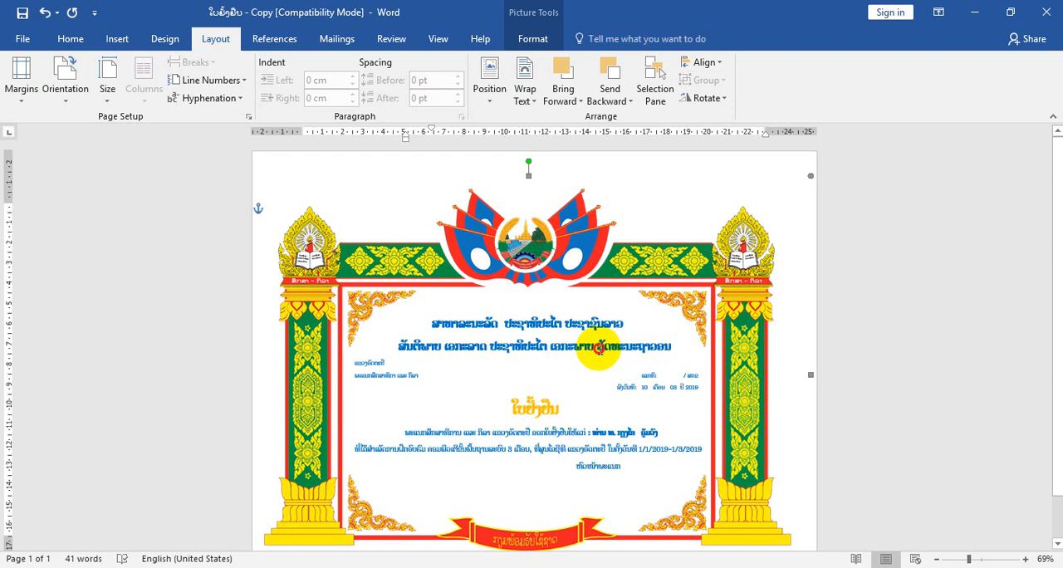
click(598, 347)
click(72, 42)
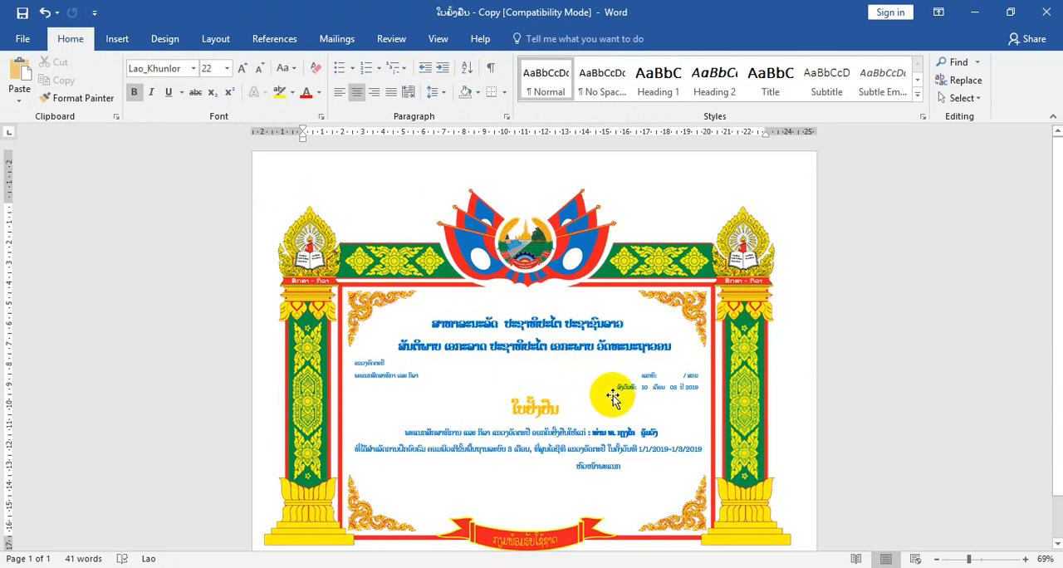
scroll(612, 398, down, 2)
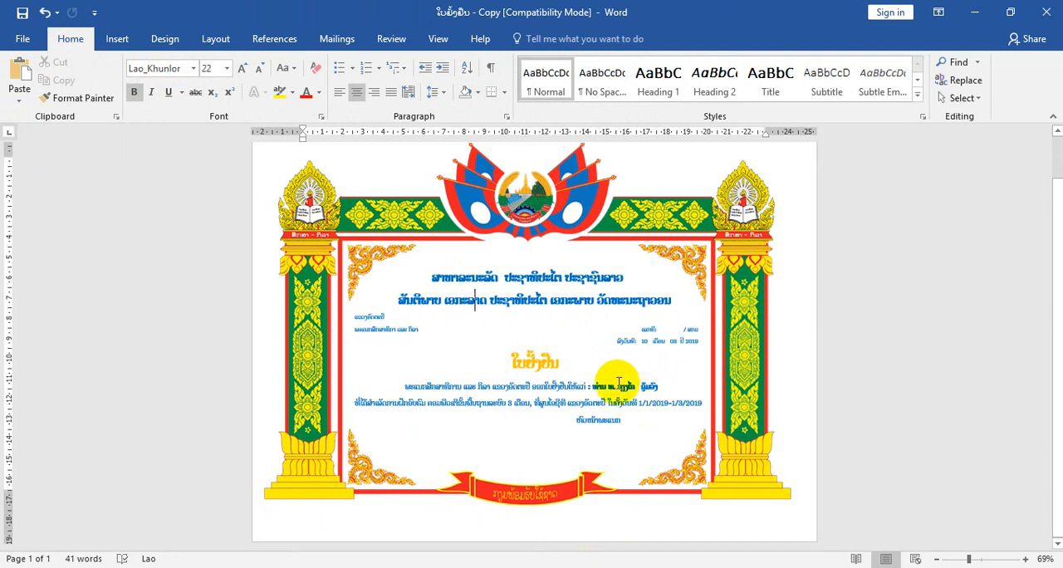
drag(592, 387, 656, 392)
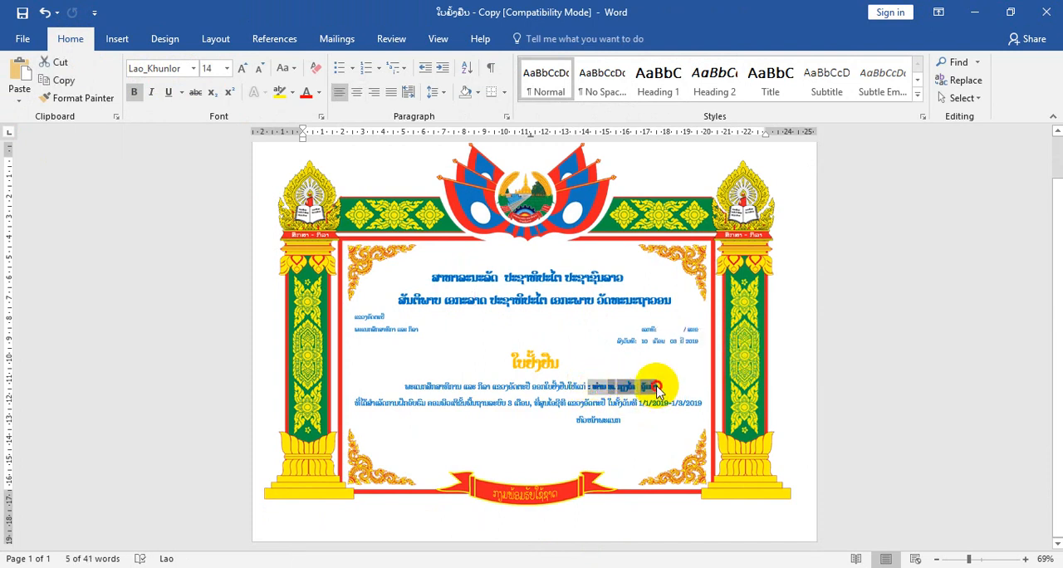
click(656, 388)
key(ctrl+BackSpace)
key(ctrl+BackSpace)
key(ctrl+BackSpace)
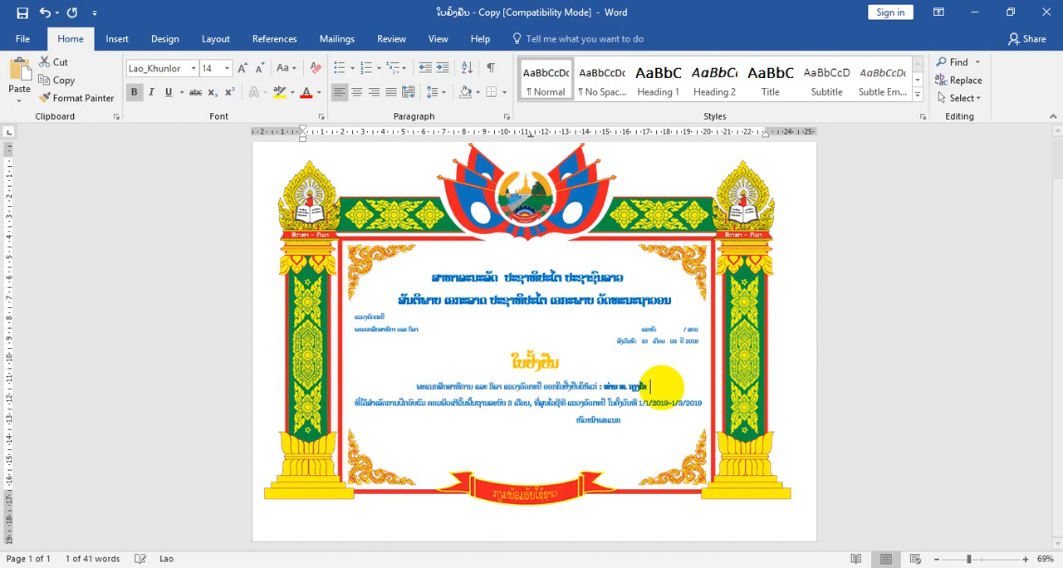
key(BackSpace)
key(BackSpace)
key(BackSpace)
key(BackSpace)
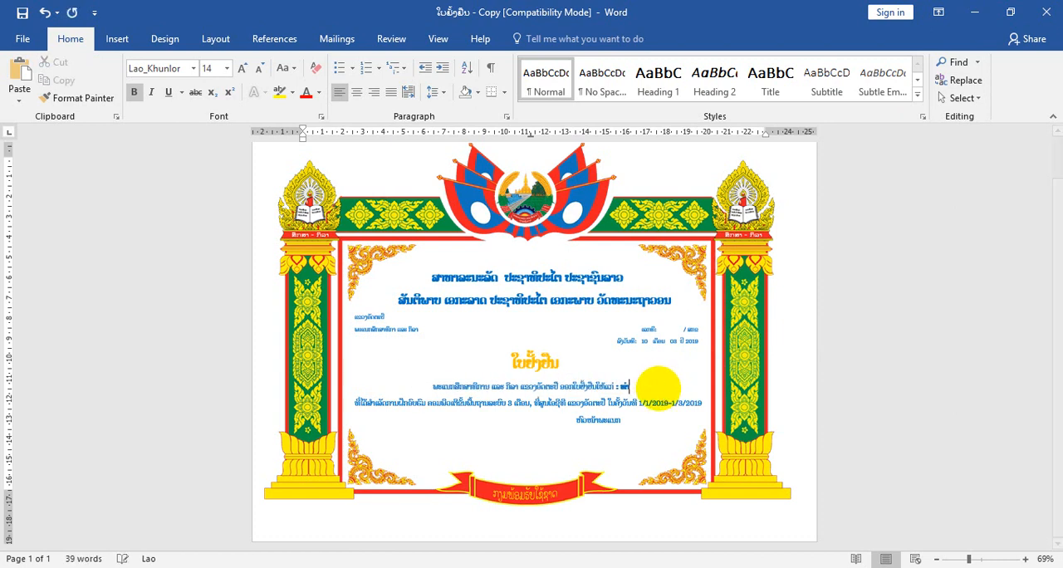
key(BackSpace)
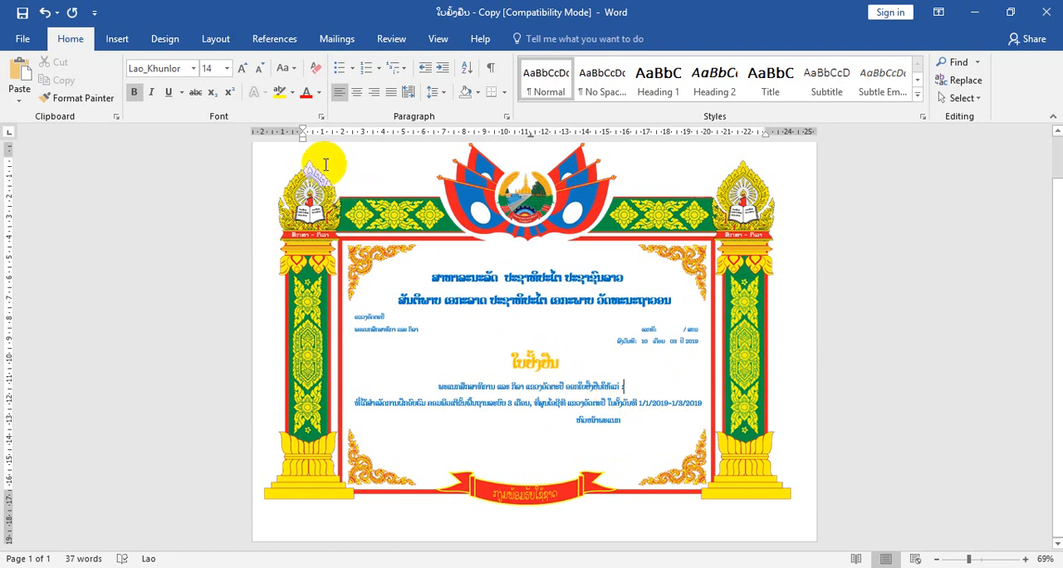
- Attach the Excel name list from the Desktop subfolder as the existing recipient list, using Sheet1$ with its first row as column headers
click(329, 41)
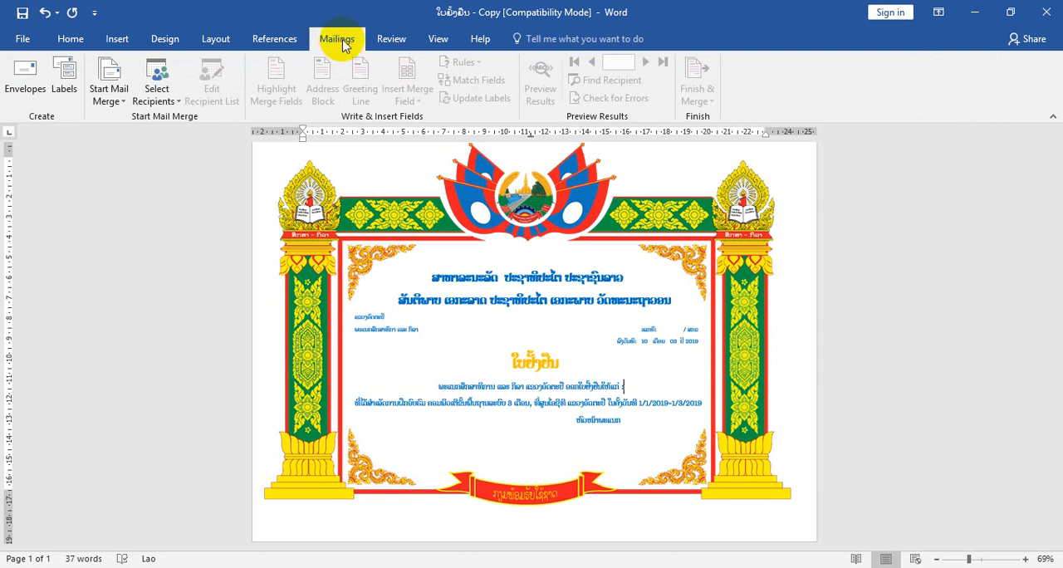
click(182, 107)
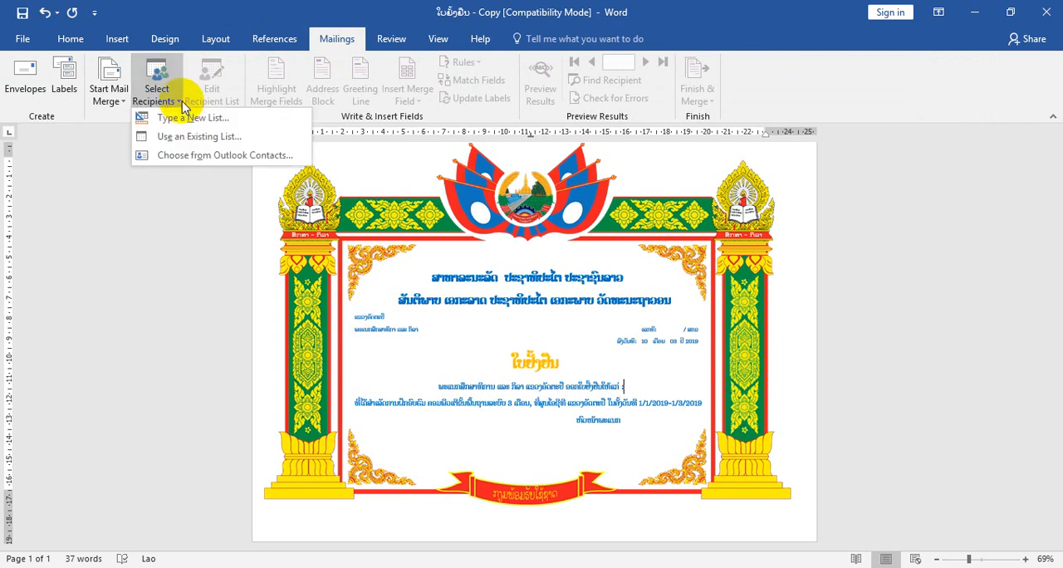
click(220, 140)
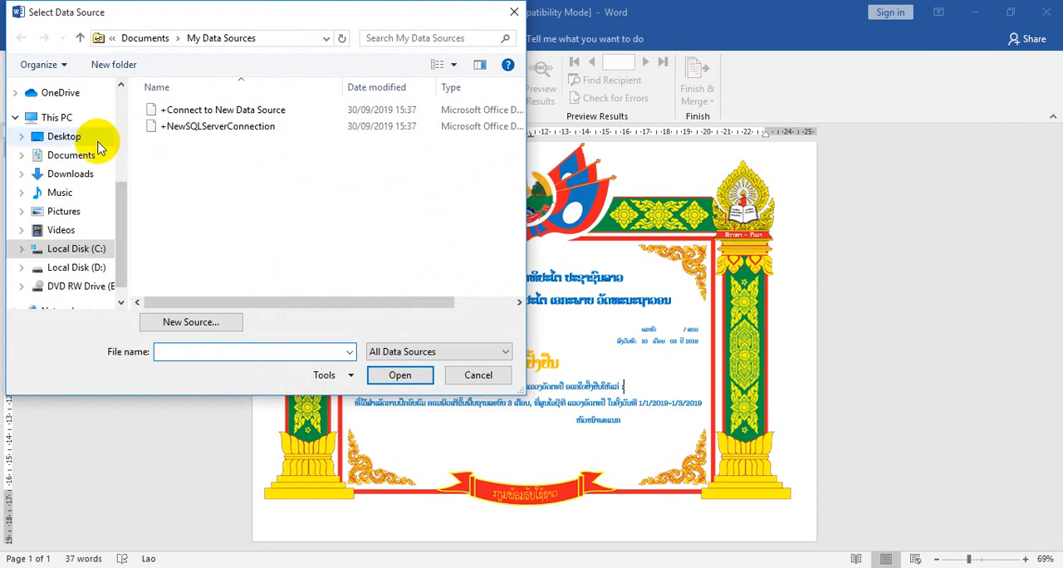
click(67, 136)
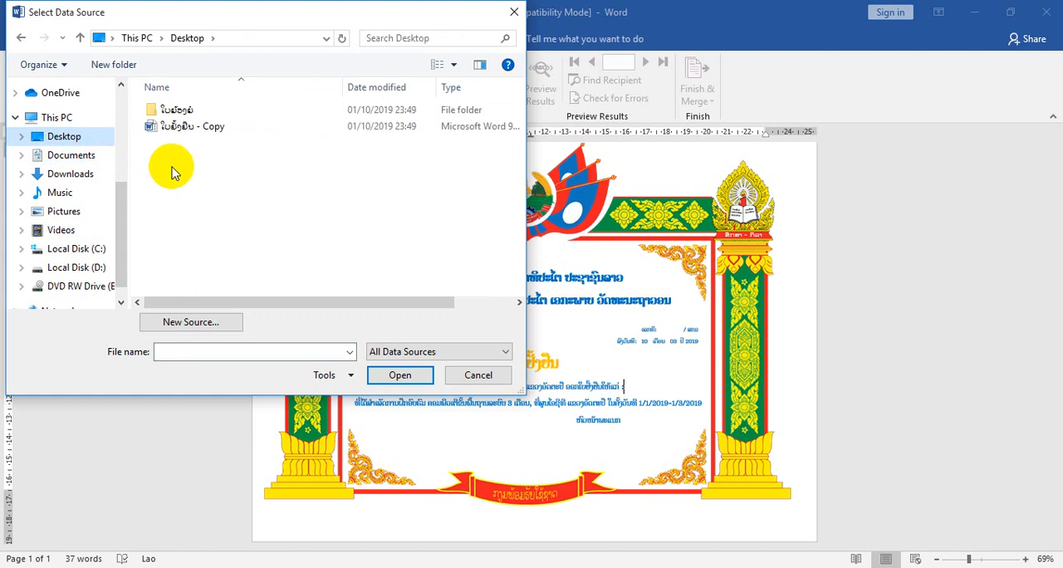
double_click(166, 109)
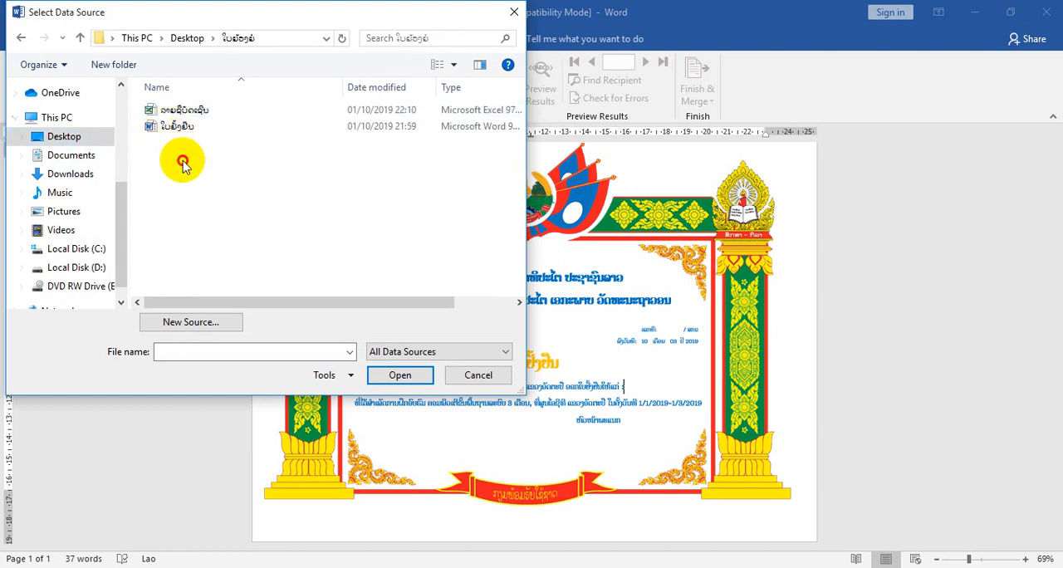
click(185, 117)
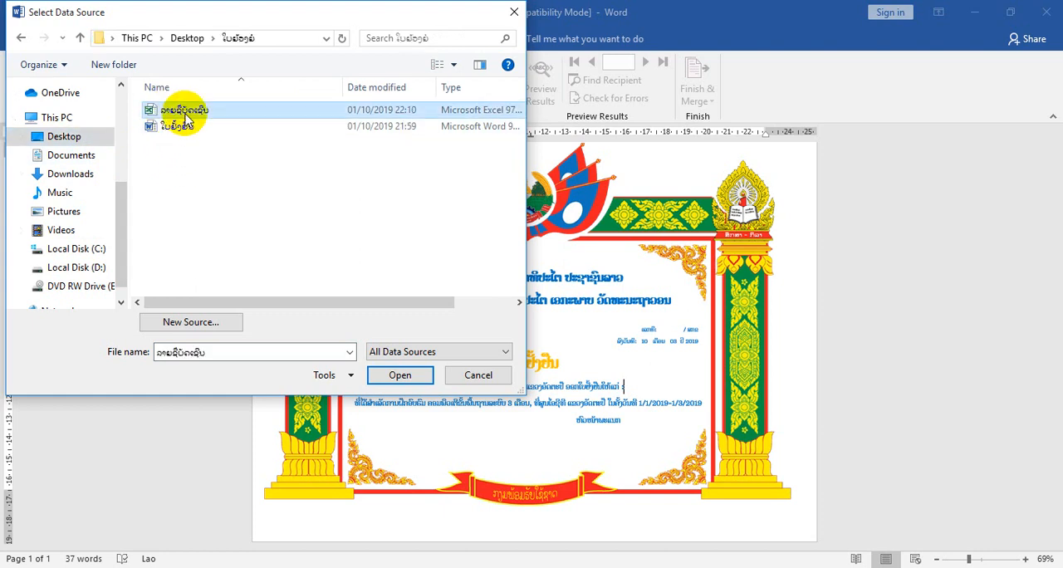
click(406, 380)
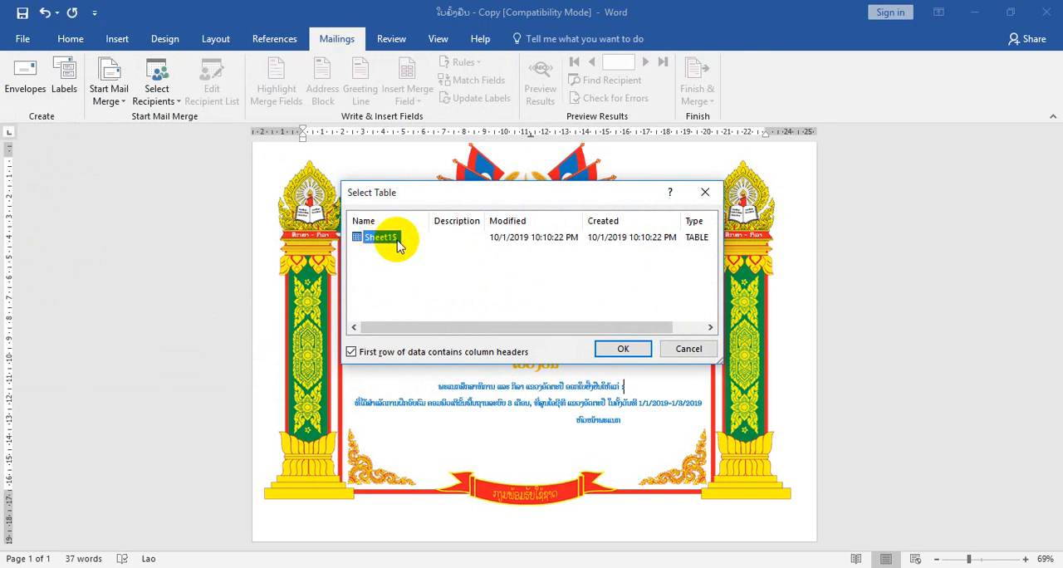
click(619, 349)
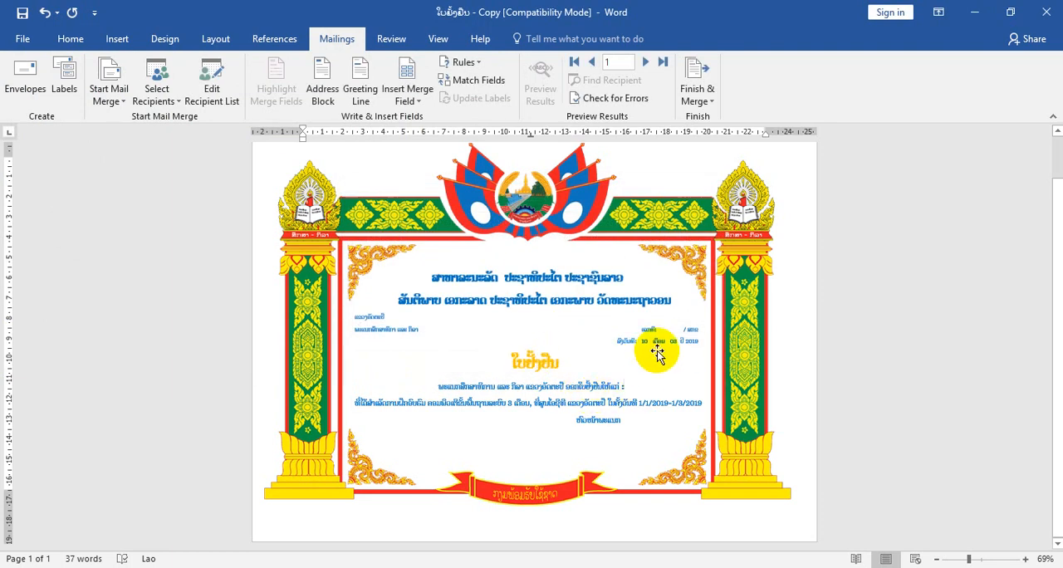
click(421, 103)
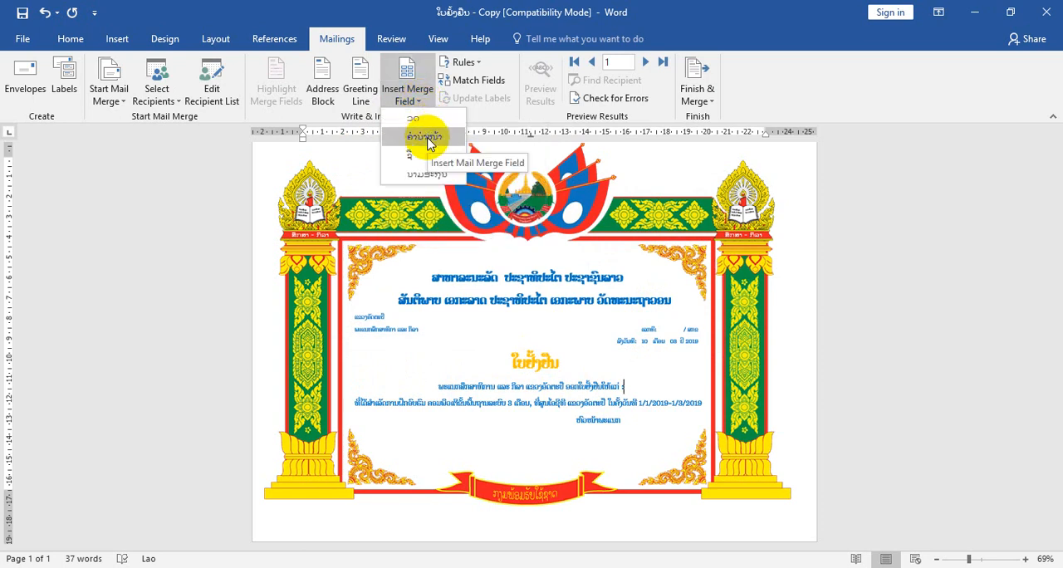
click(427, 137)
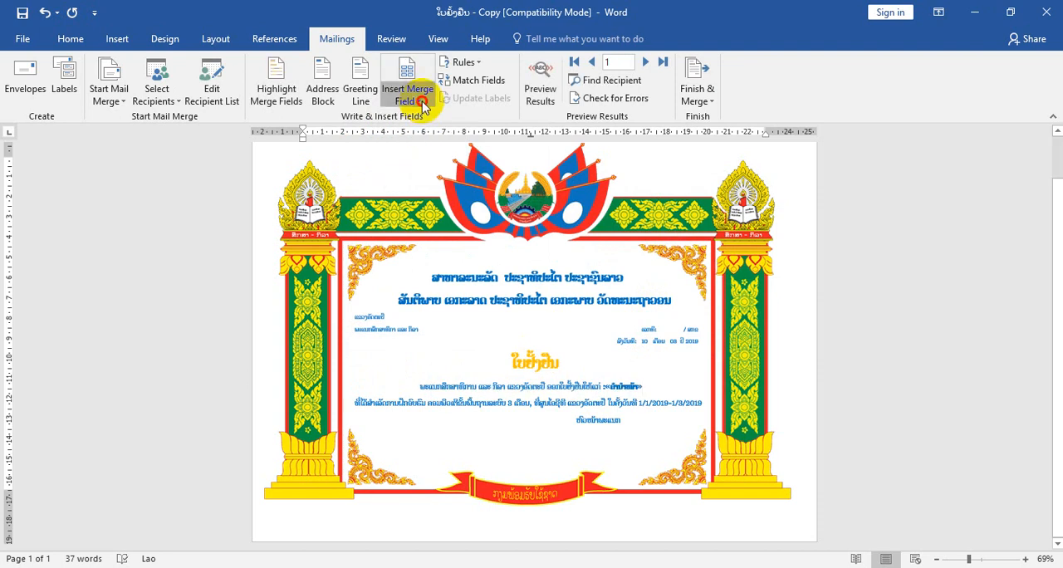
click(422, 102)
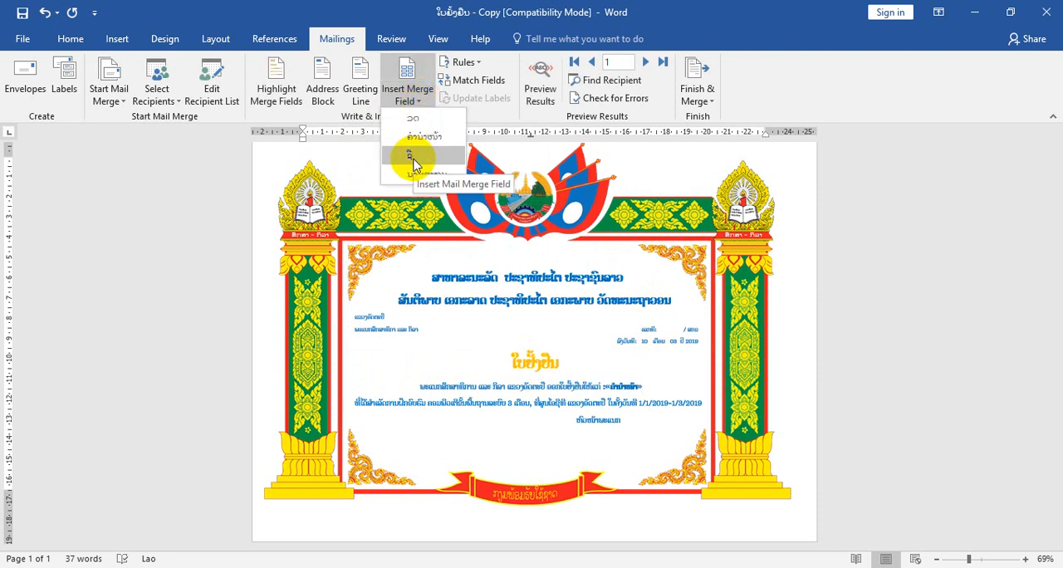
click(414, 158)
click(418, 101)
click(427, 174)
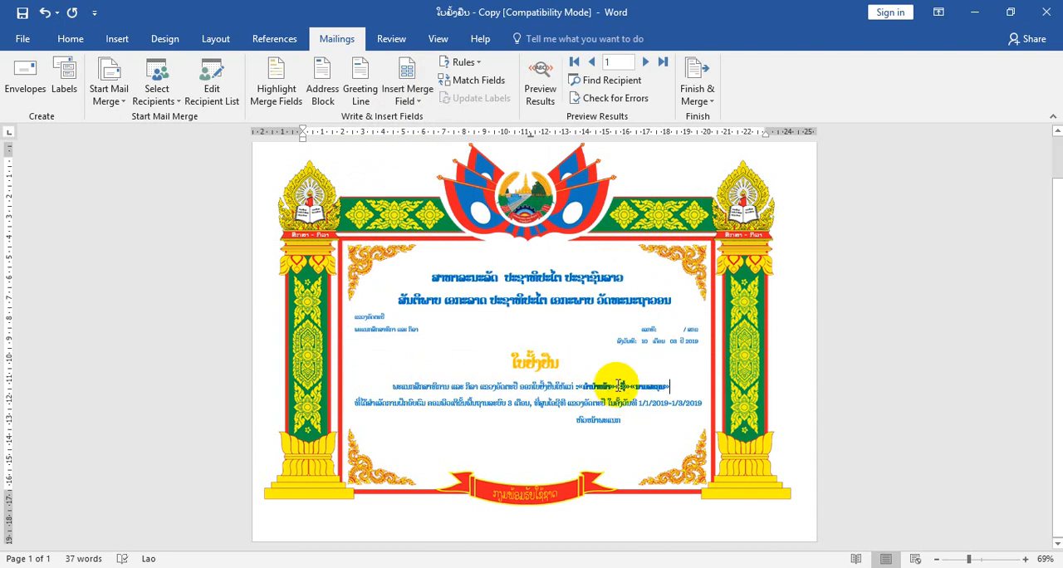
key(BackSpace)
key(BackSpace)
key(BackSpace)
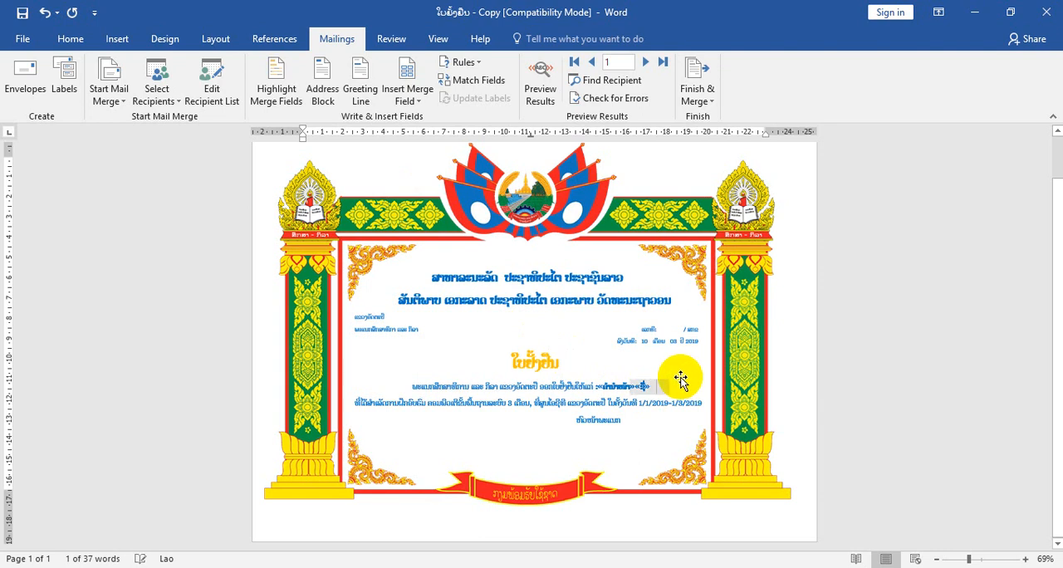
key(BackSpace)
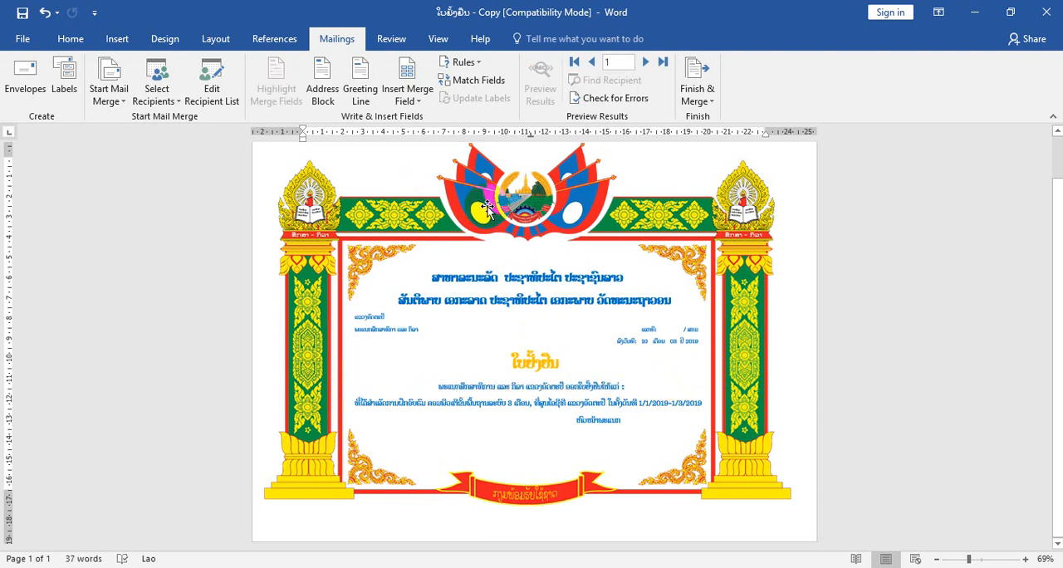
- Insert the merge fields ຄຳນຳໜ້າ, ຊື່ and ນາມສະກຸນ after the colon in the award line, separated by spaces
click(423, 106)
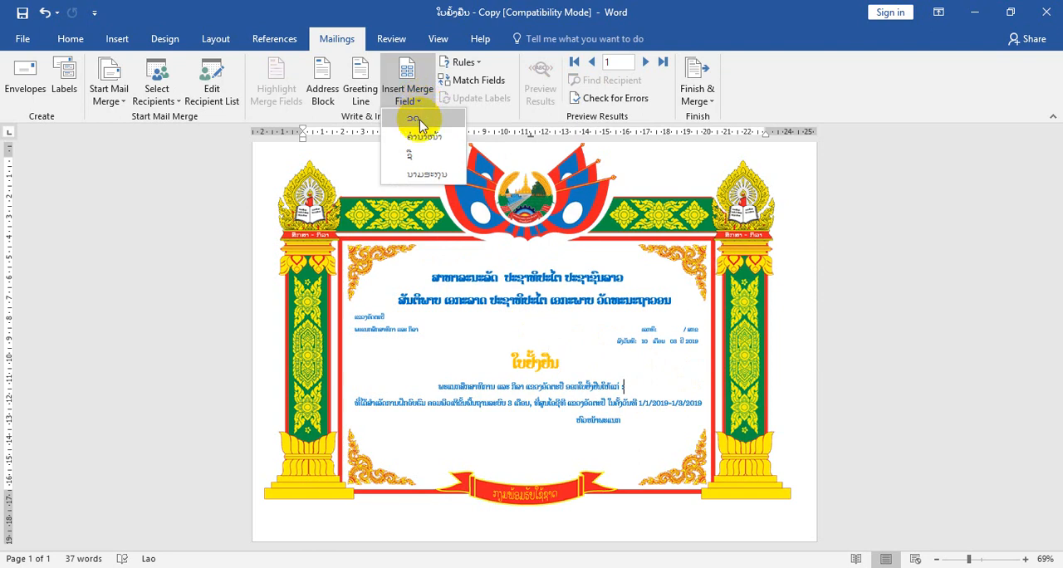
click(415, 136)
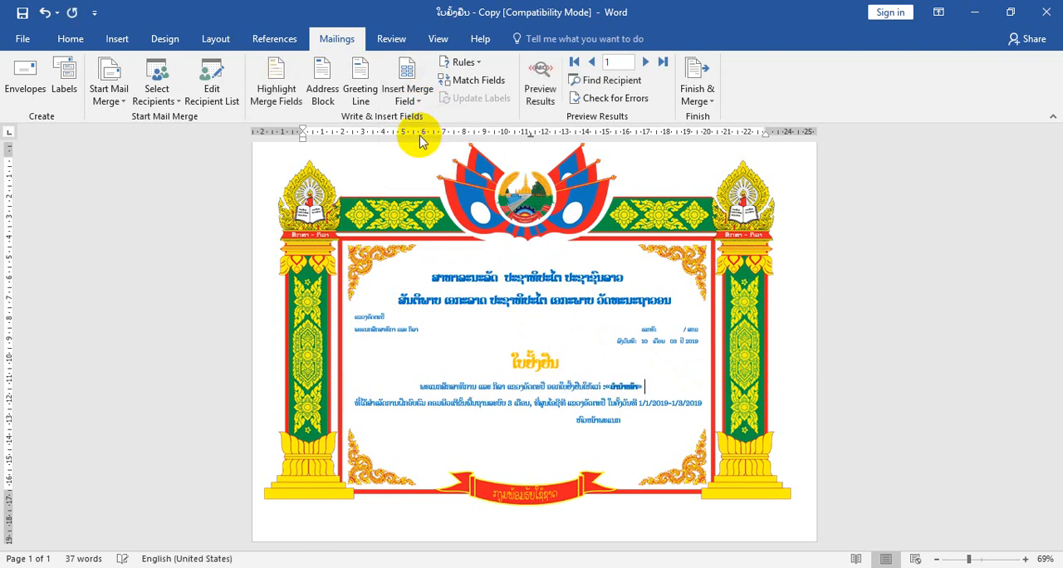
click(420, 107)
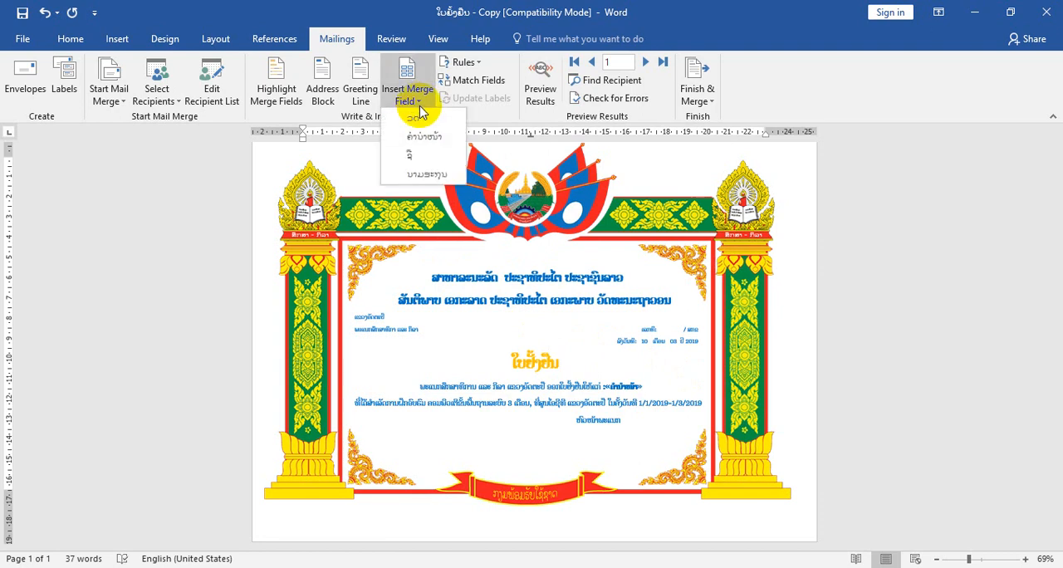
click(418, 158)
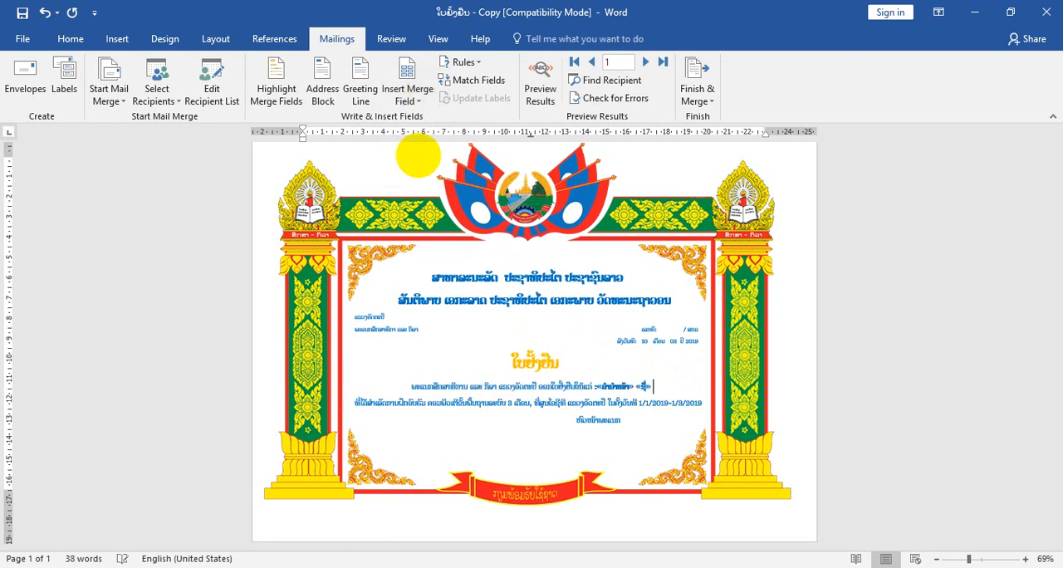
click(420, 103)
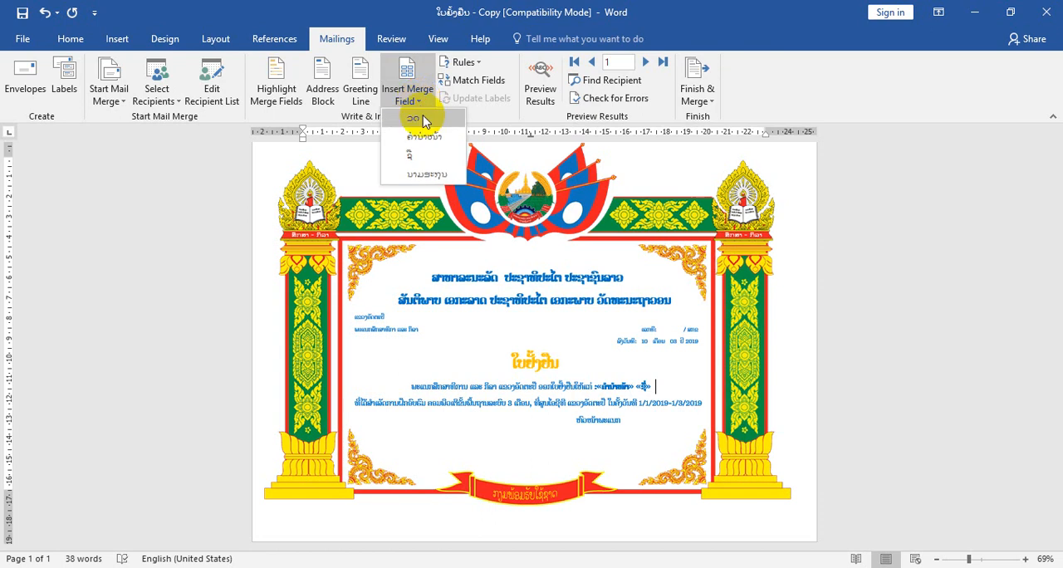
click(431, 172)
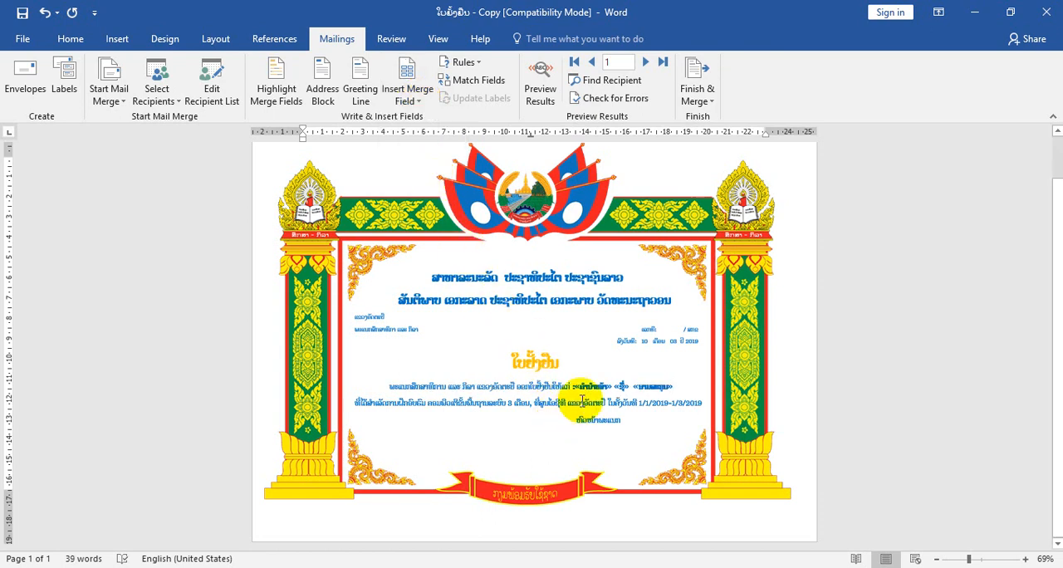
- Preview the merged results in the award line, checking the records from the last recipient back to the first
click(541, 90)
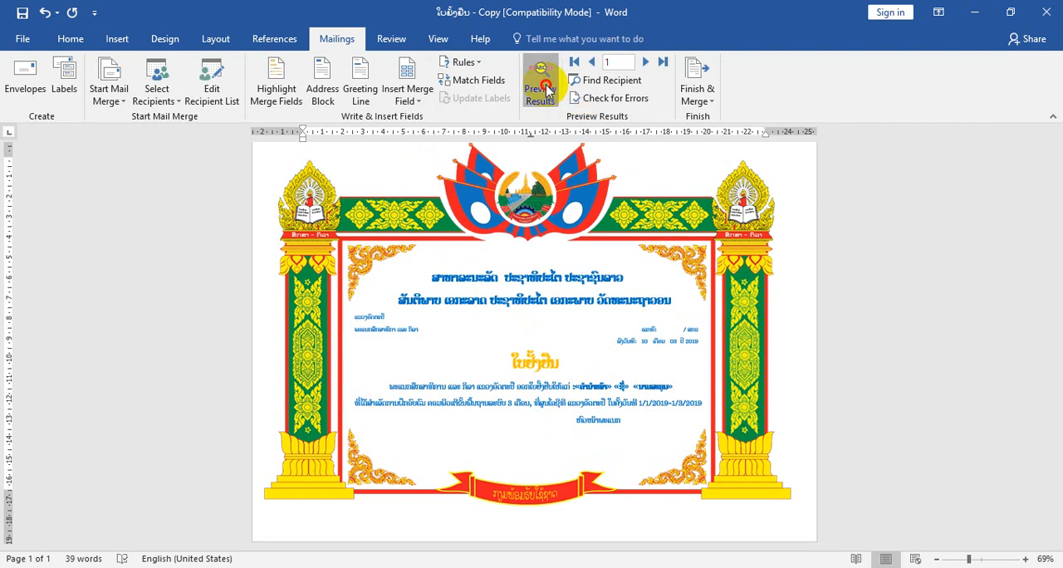
click(993, 558)
click(669, 405)
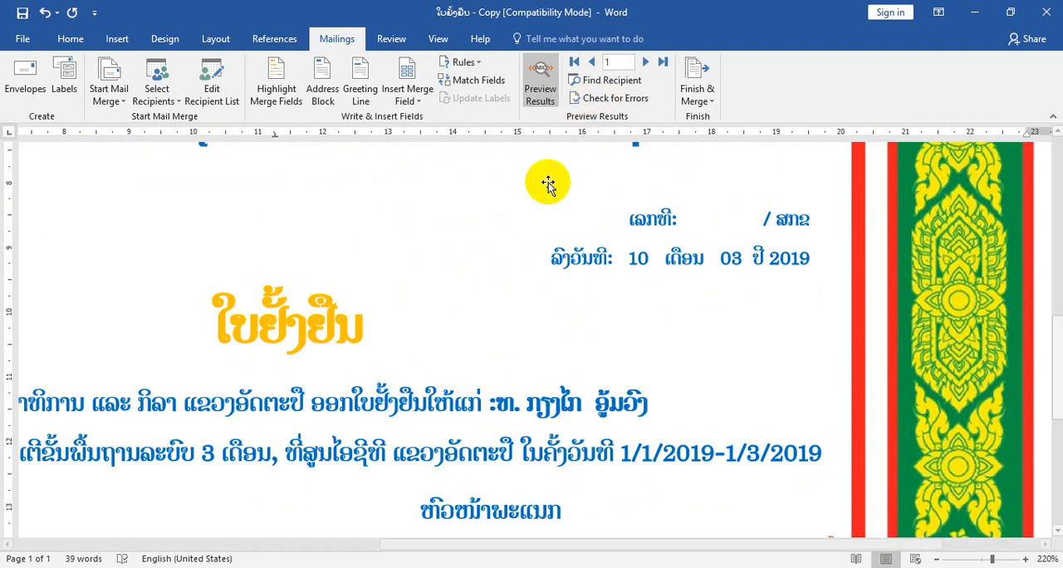
click(663, 62)
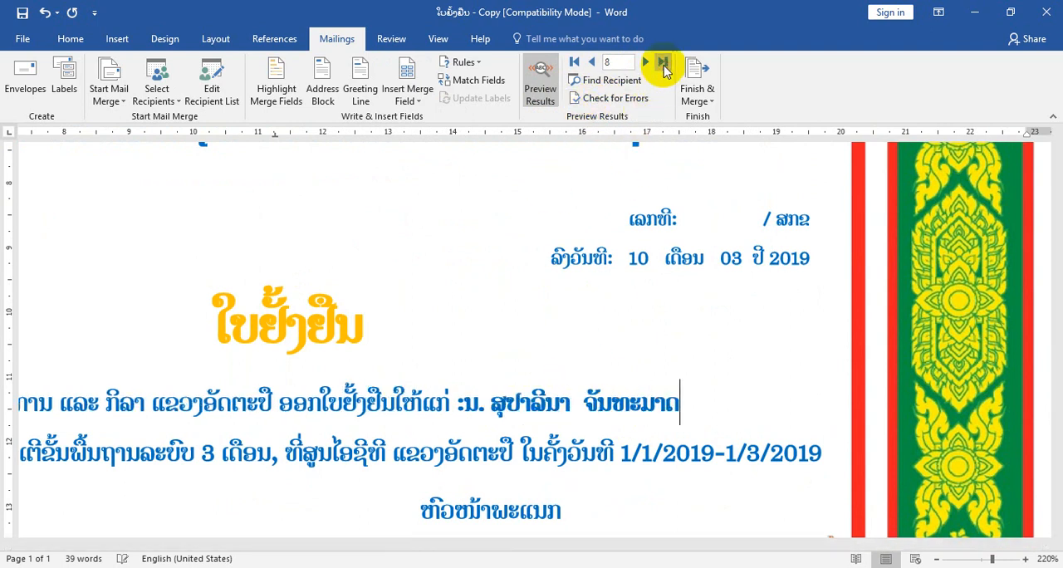
click(592, 63)
click(592, 64)
click(592, 63)
click(592, 64)
click(592, 64)
click(592, 64)
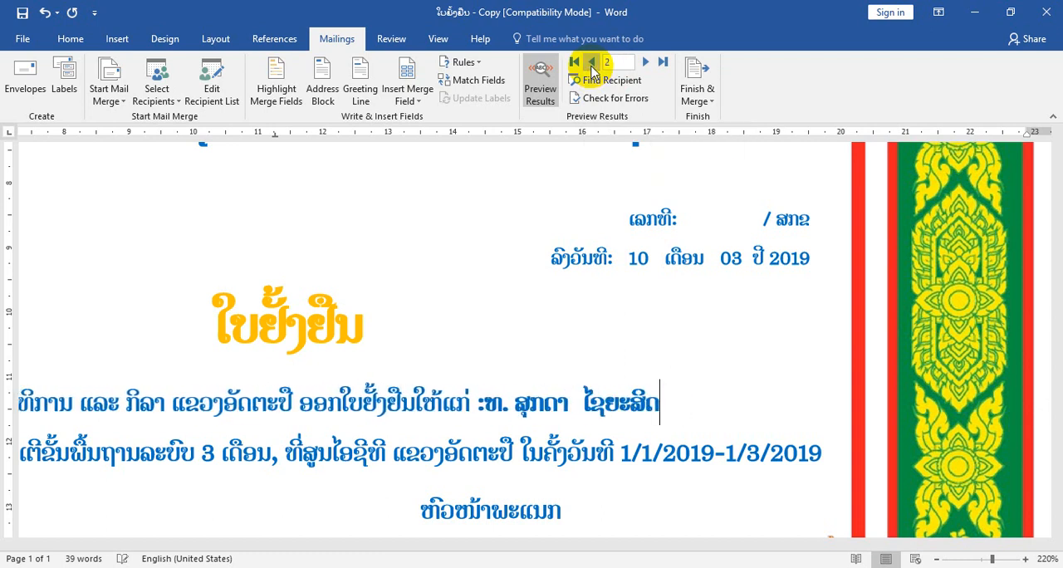
click(592, 64)
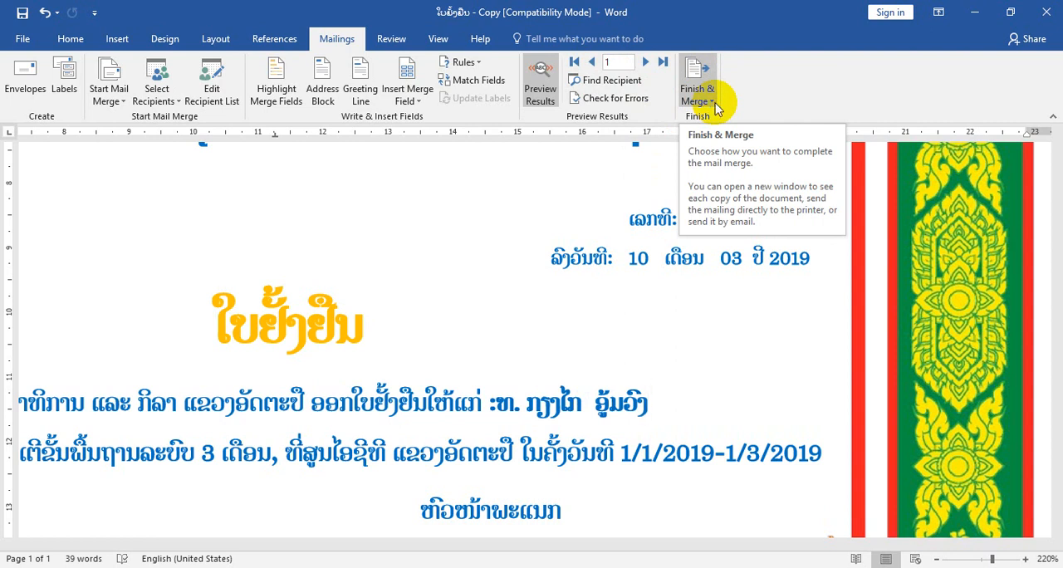
- Merge the certificates to the printer, trying the record range 1 to 5 and choosing all records instead
click(712, 102)
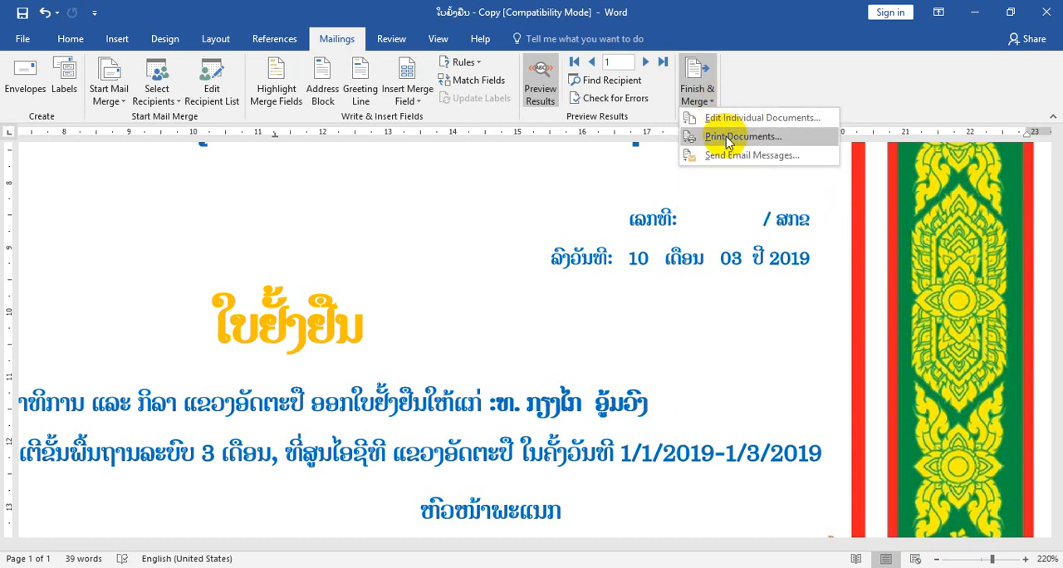
click(727, 138)
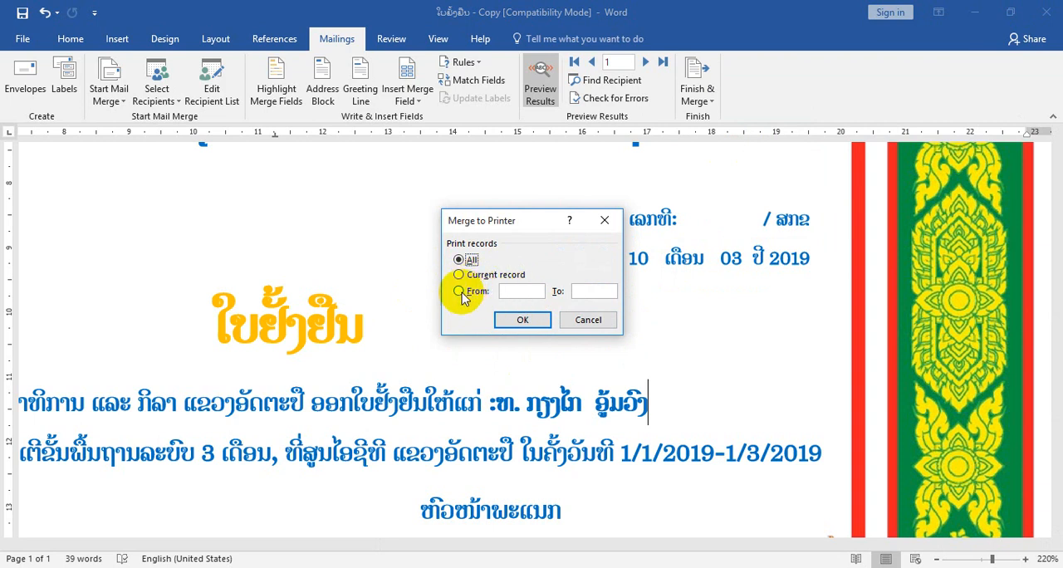
click(510, 290)
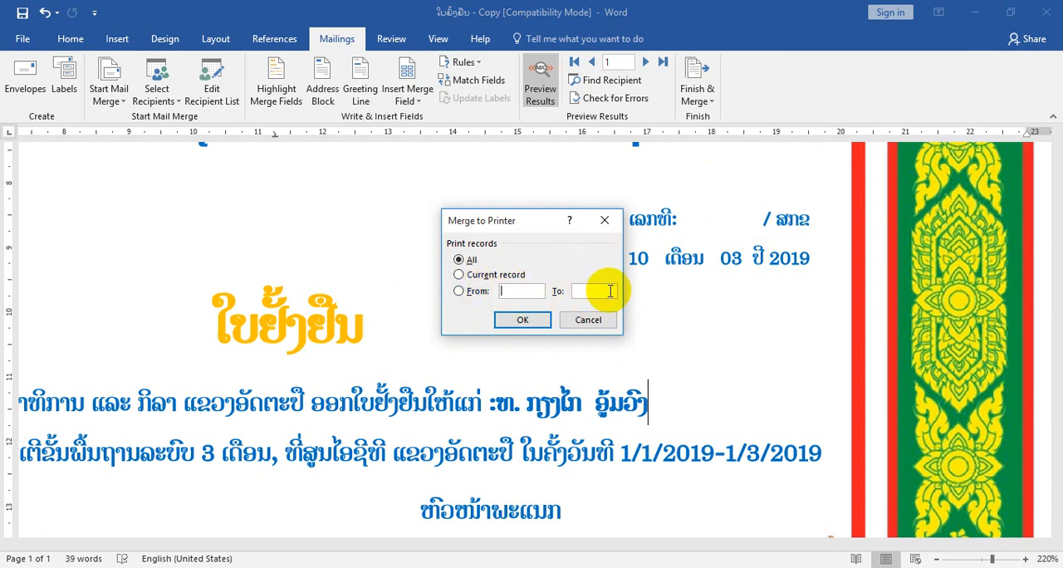
text(1)
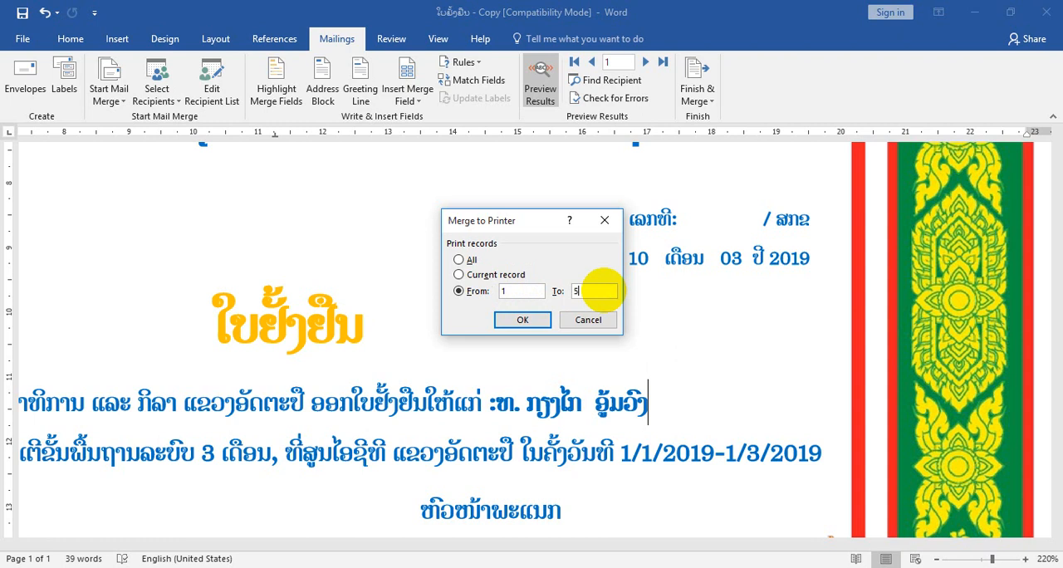
click(465, 260)
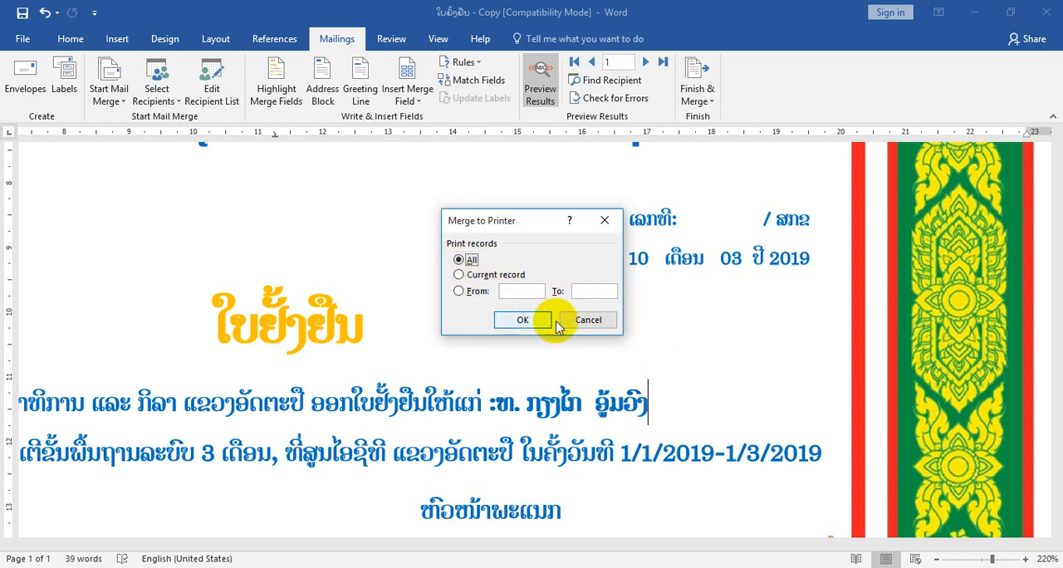
click(530, 320)
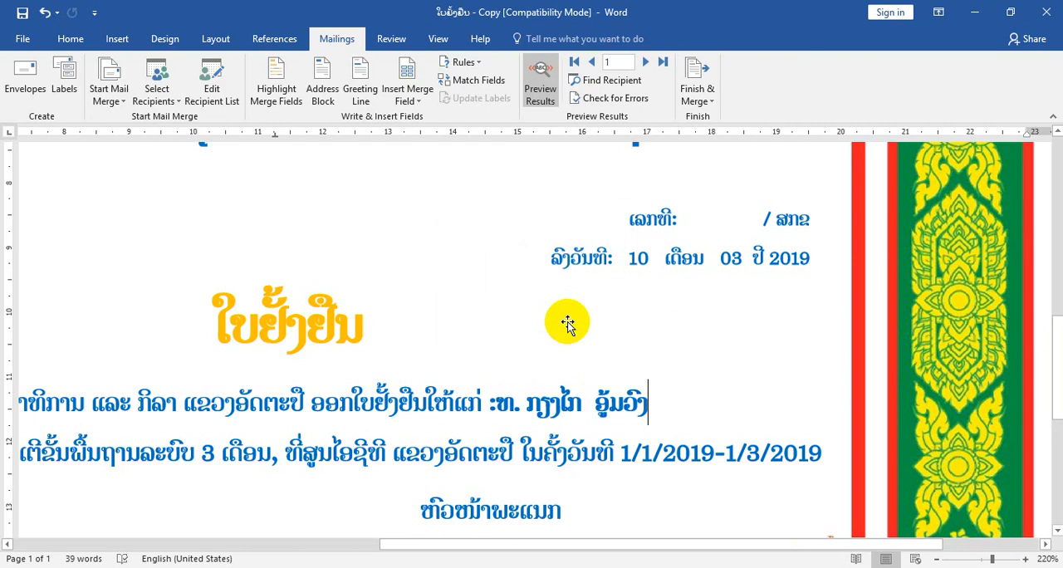
click(976, 560)
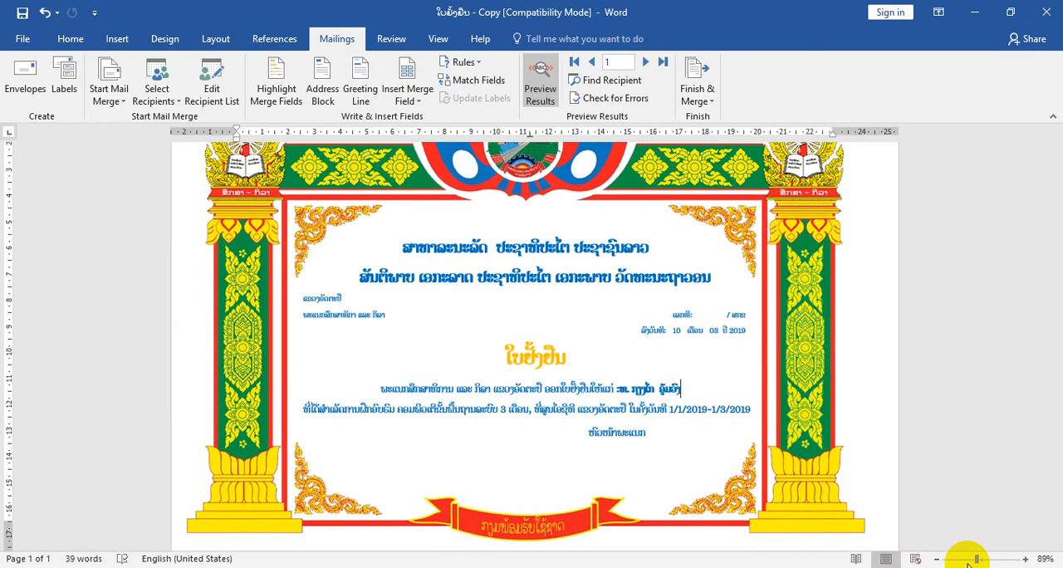
click(968, 559)
scroll(851, 424, up, 1)
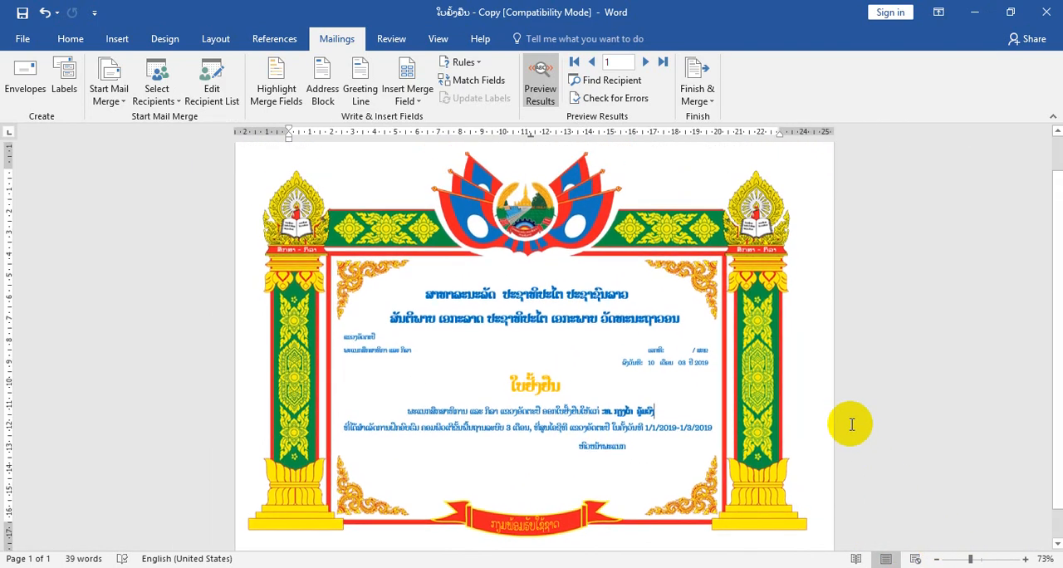